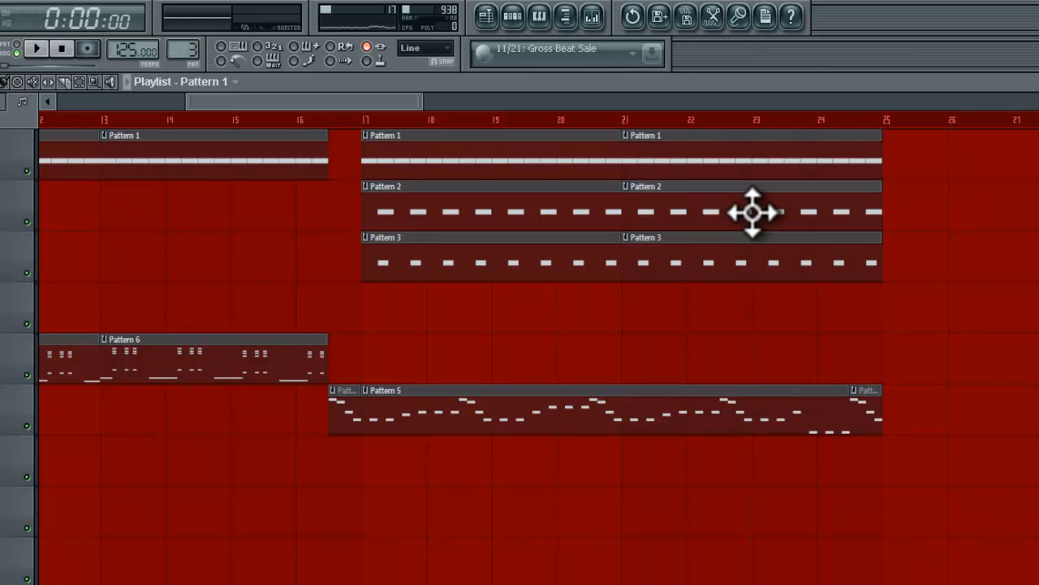
# Play the arrangement from the start of the short Pattern 5 clip just before bar 17, and stop playback.
pyautogui.click(329, 119)
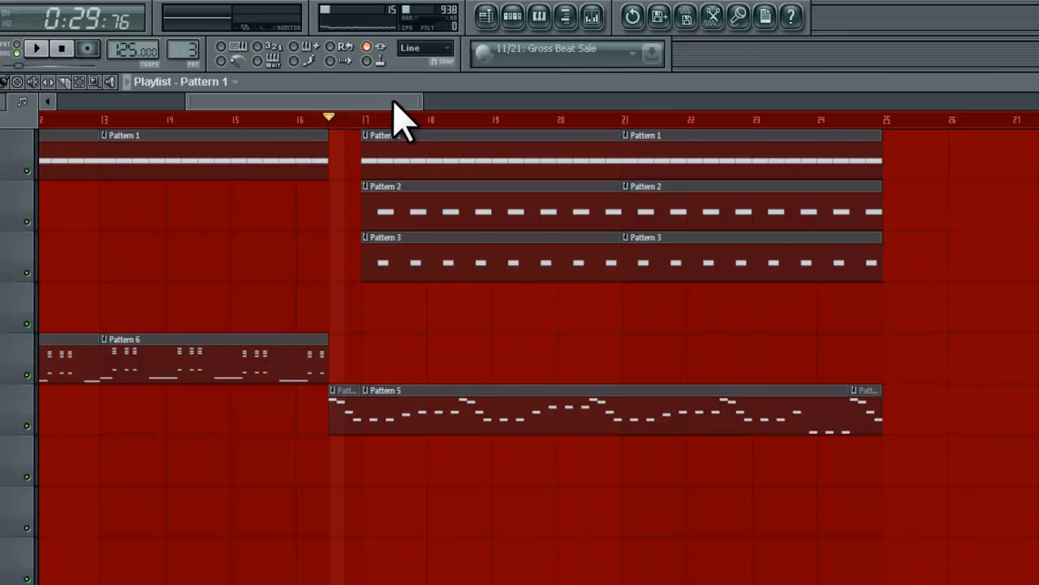
pyautogui.press('space')
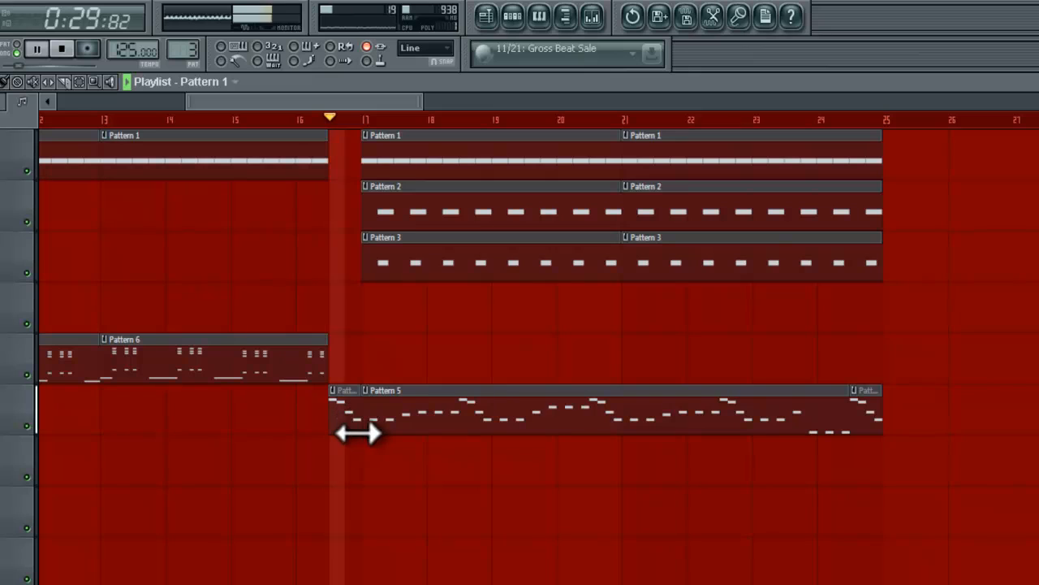
pyautogui.press('space')
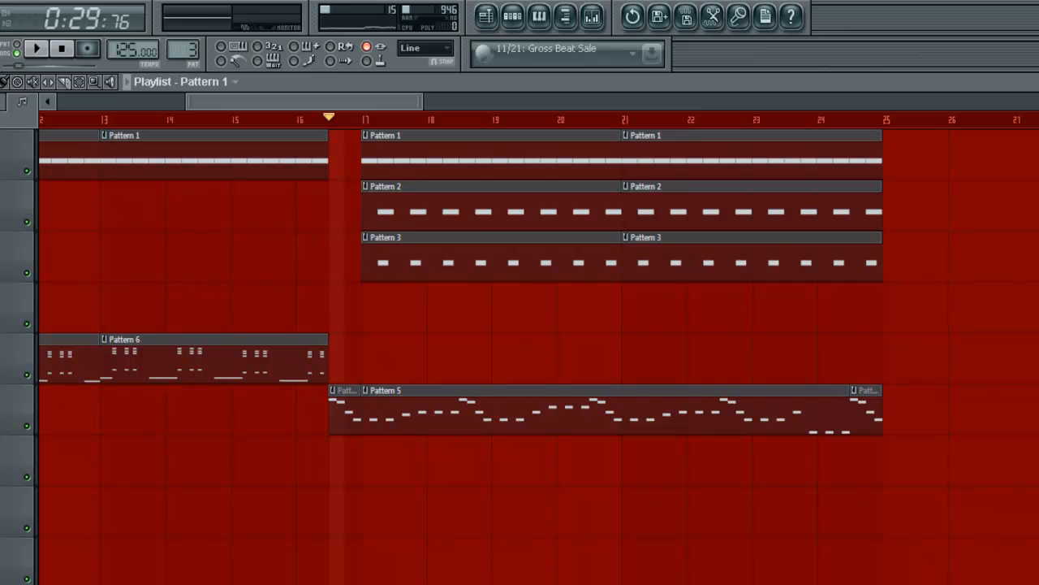
# Review the effects chain on mixer Insert 13, viewing MasterVerb 5, Fruity Love Philter, Fruity Parametric EQ 2 and FinalPlug 5.
pyautogui.click(592, 12)
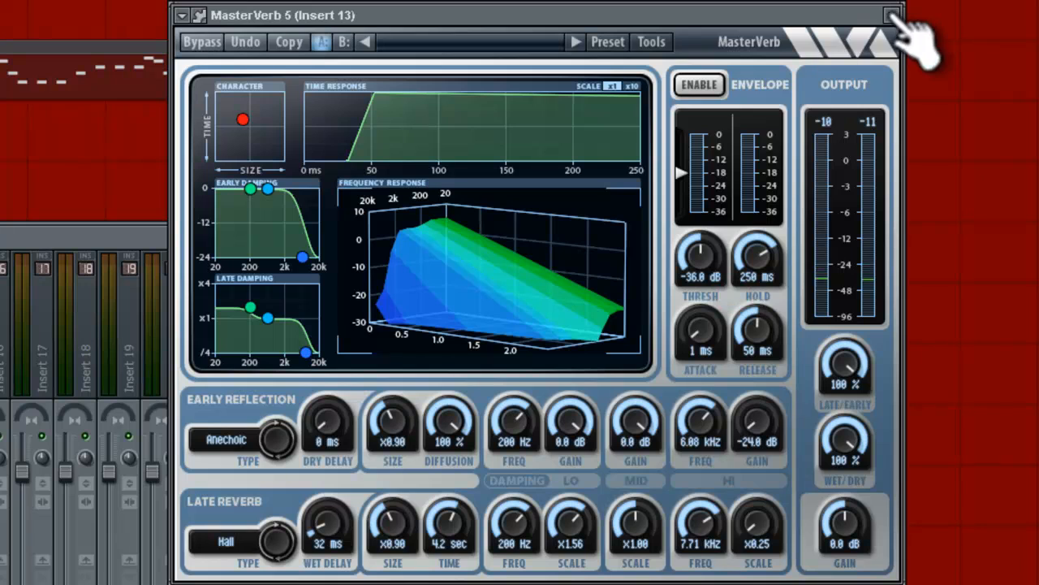
pyautogui.click(892, 16)
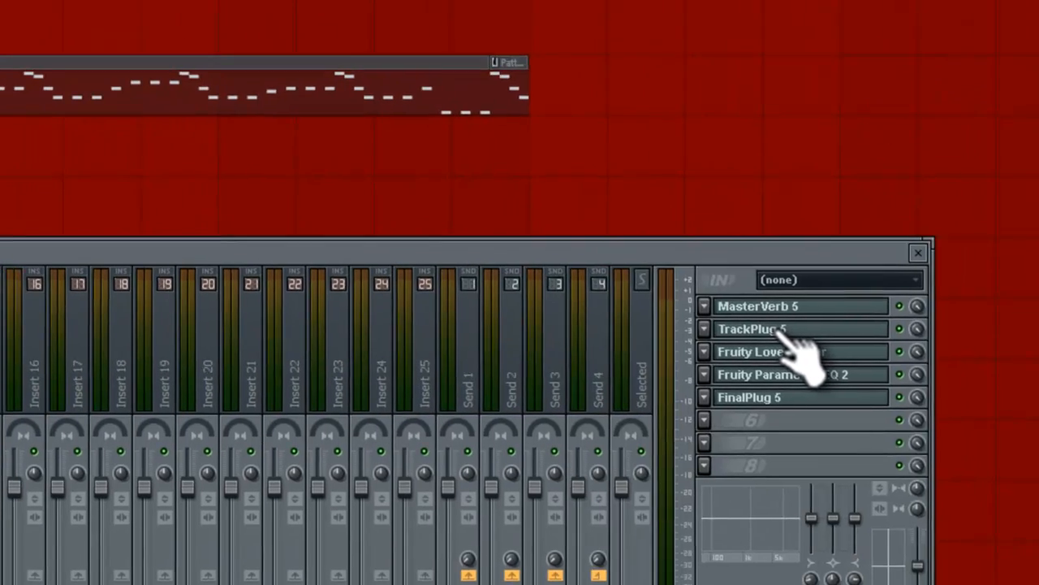
pyautogui.click(784, 334)
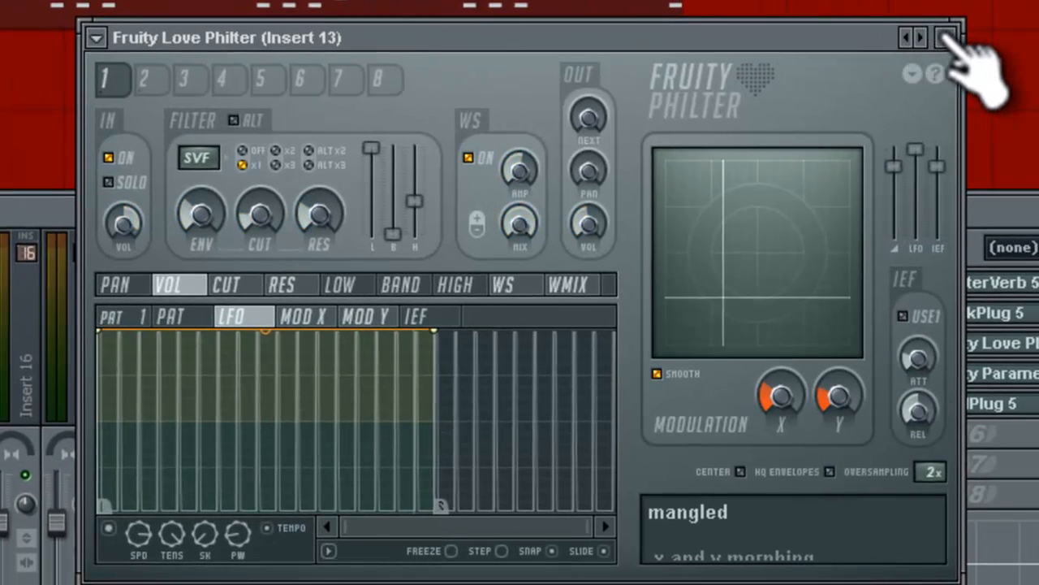
pyautogui.click(946, 38)
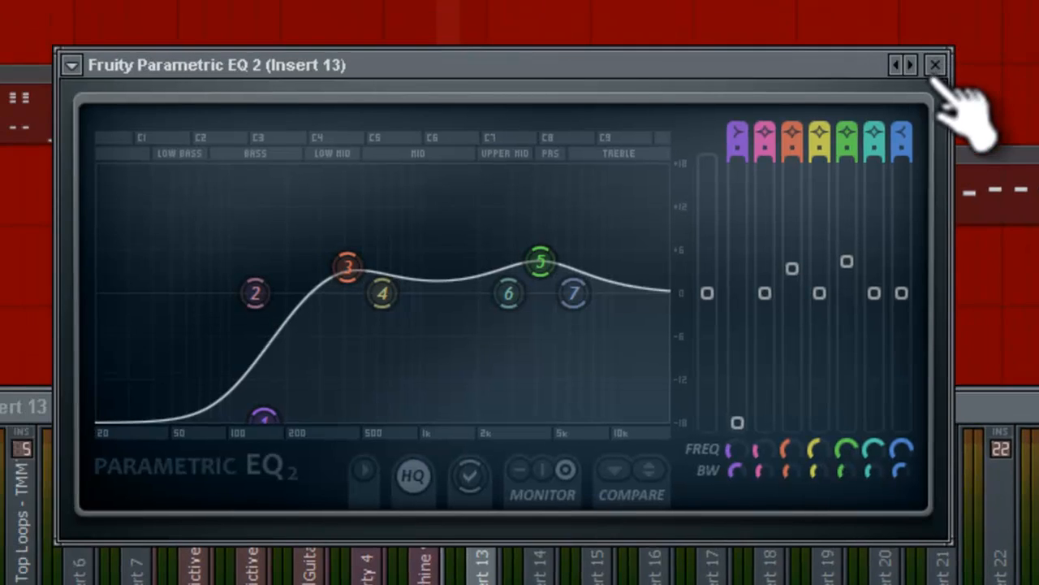
pyautogui.click(936, 69)
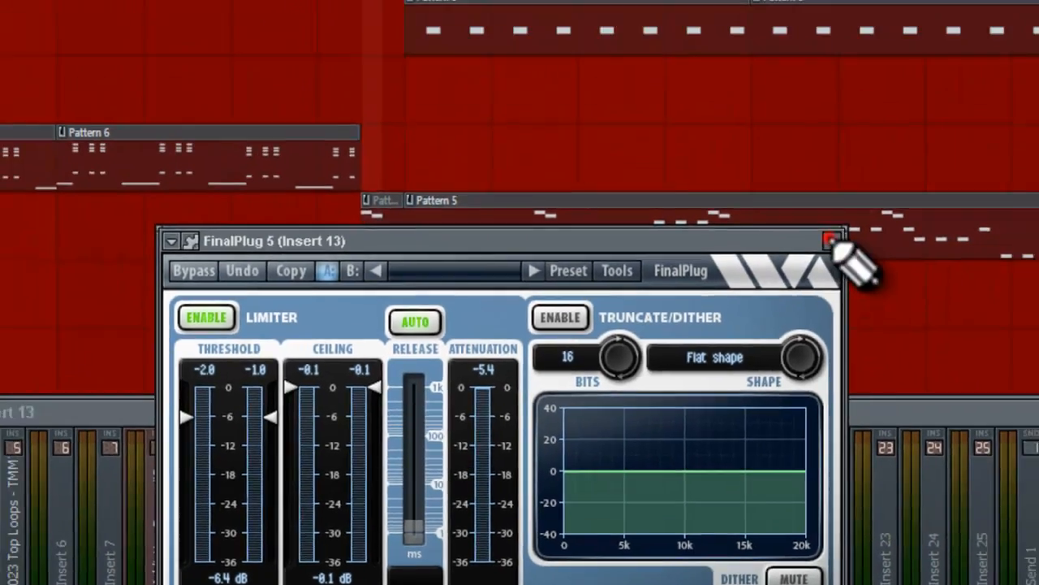
pyautogui.click(901, 99)
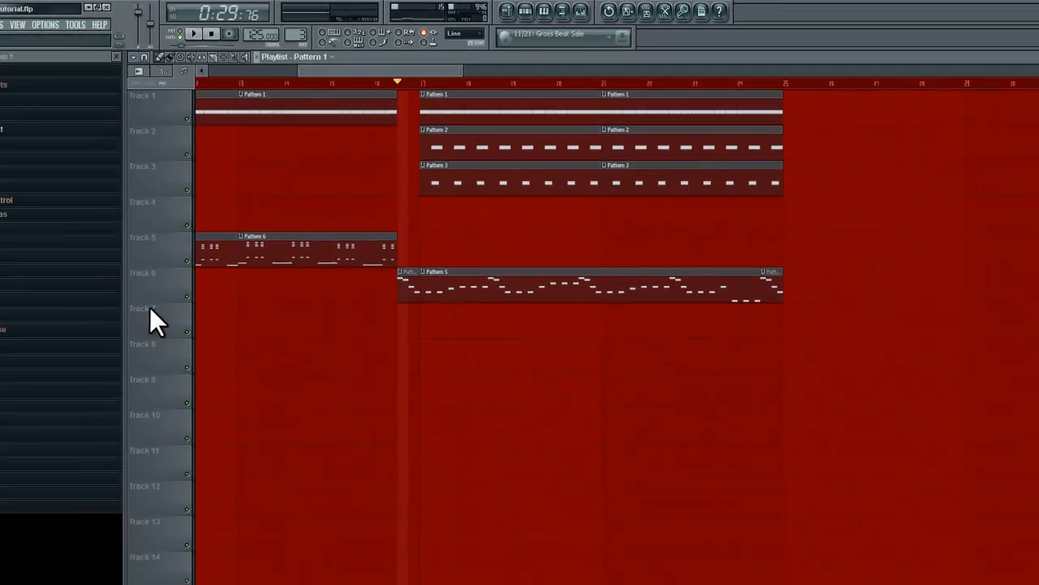
# Solo playlist track 6 and inspect the mixer routing of the Machine wriggle and Insert 13 channels.
pyautogui.rightClick(82, 428)
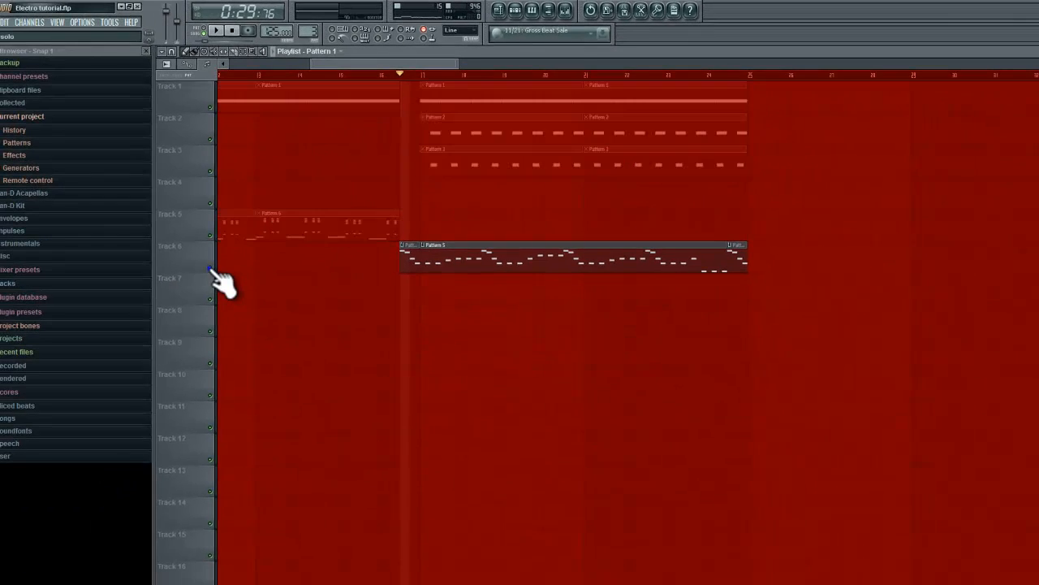
pyautogui.click(565, 10)
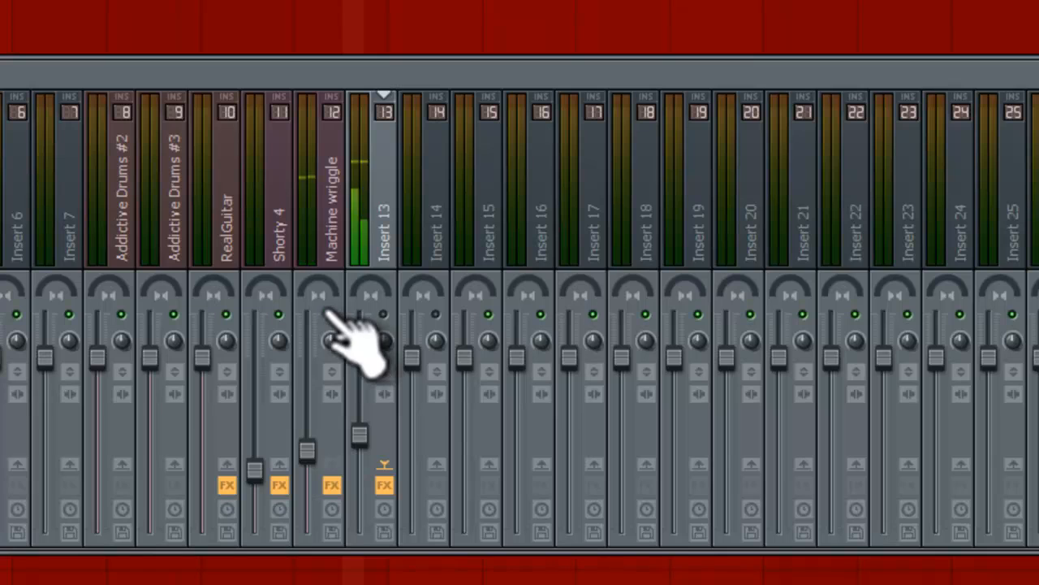
pyautogui.click(325, 195)
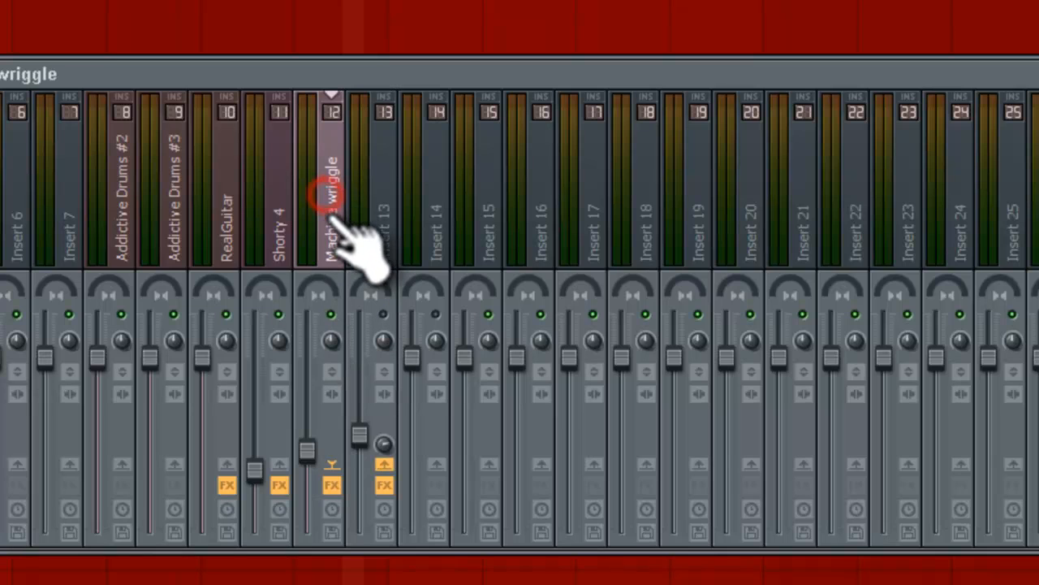
pyautogui.click(388, 212)
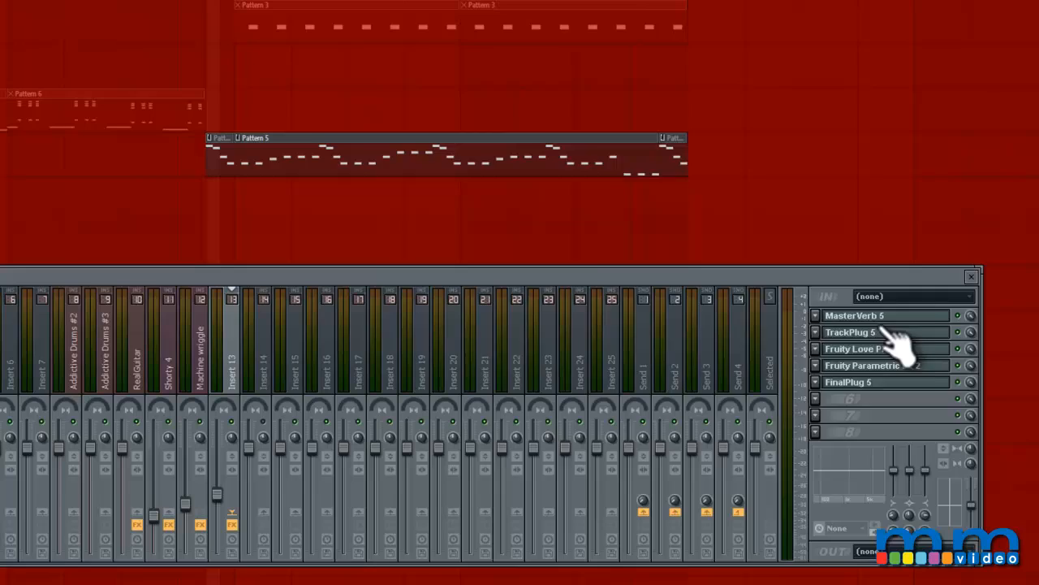
# Examine the MasterVerb 5 reverb settings on Insert 13 and close the plugin.
pyautogui.click(881, 313)
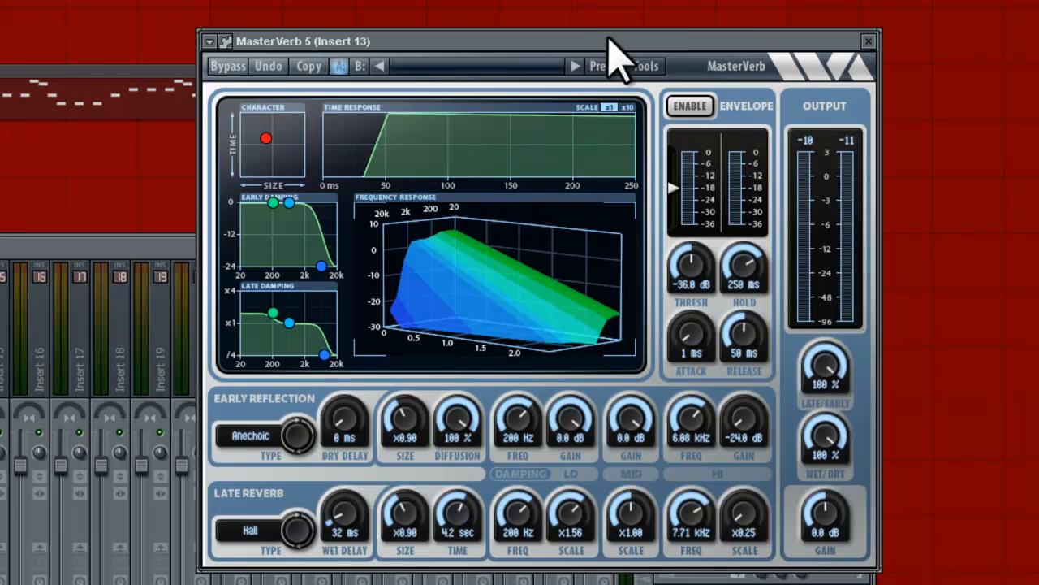
pyautogui.click(868, 40)
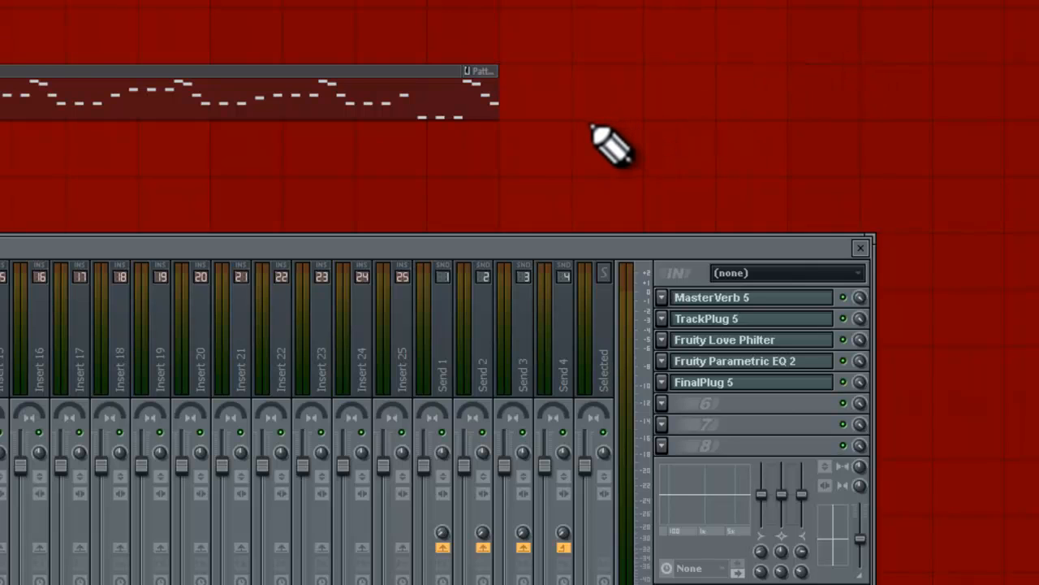
pyautogui.click(747, 298)
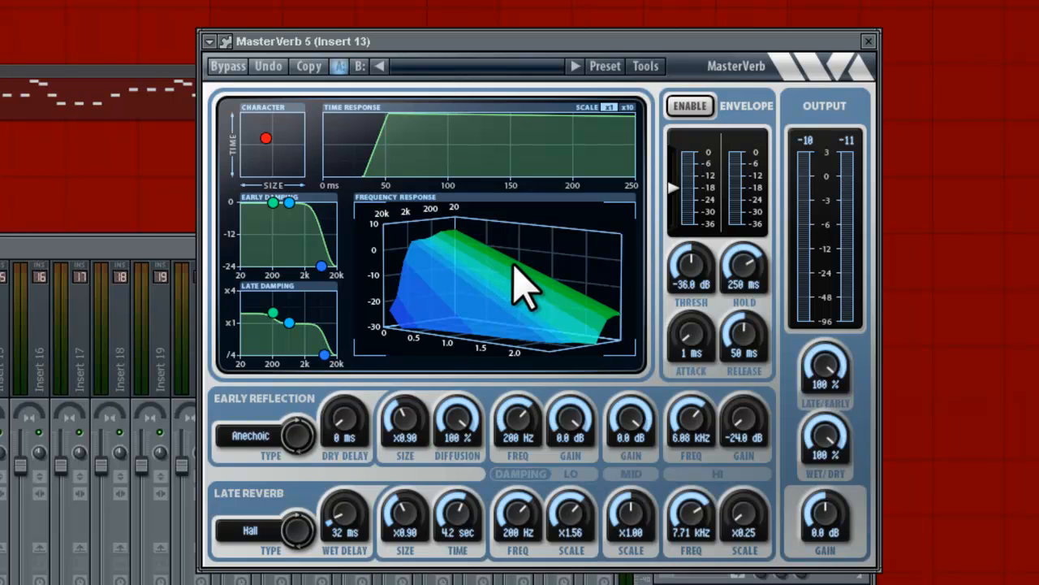
pyautogui.click(869, 41)
# Open TrackPlug 5 on Insert 13 and inspect the settings of its boosted high-frequency EQ band.
pyautogui.click(741, 319)
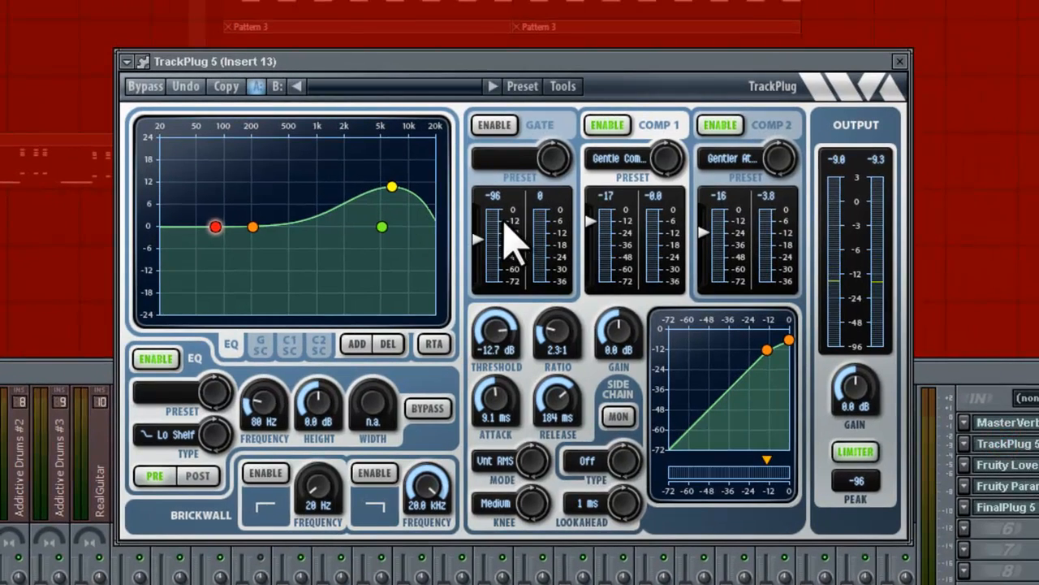
pyautogui.click(391, 187)
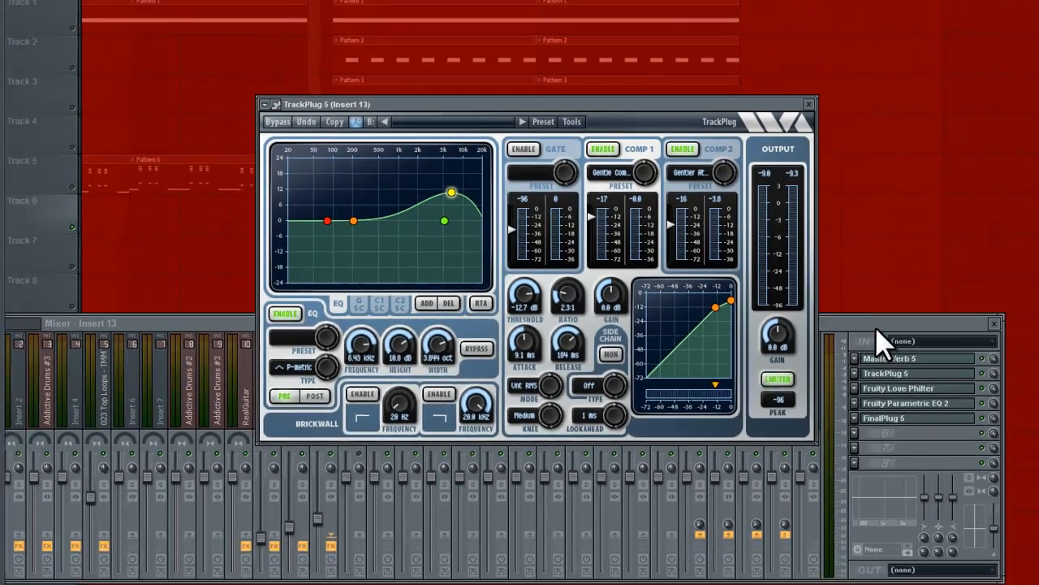
pyautogui.click(875, 327)
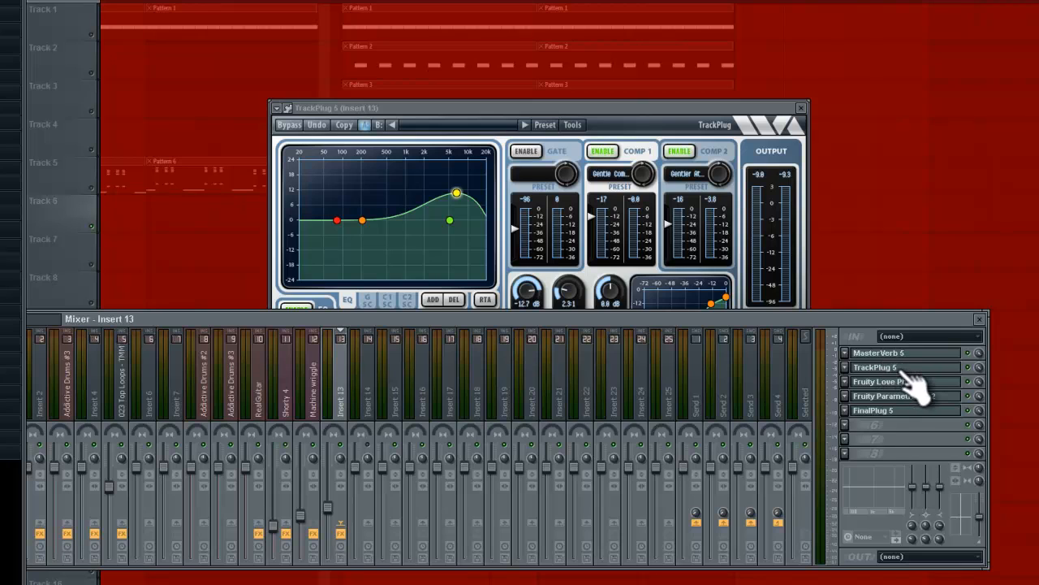
# Open Fruity Love Philter on Insert 13 and look up the Mangled preset in its preset list.
pyautogui.click(885, 384)
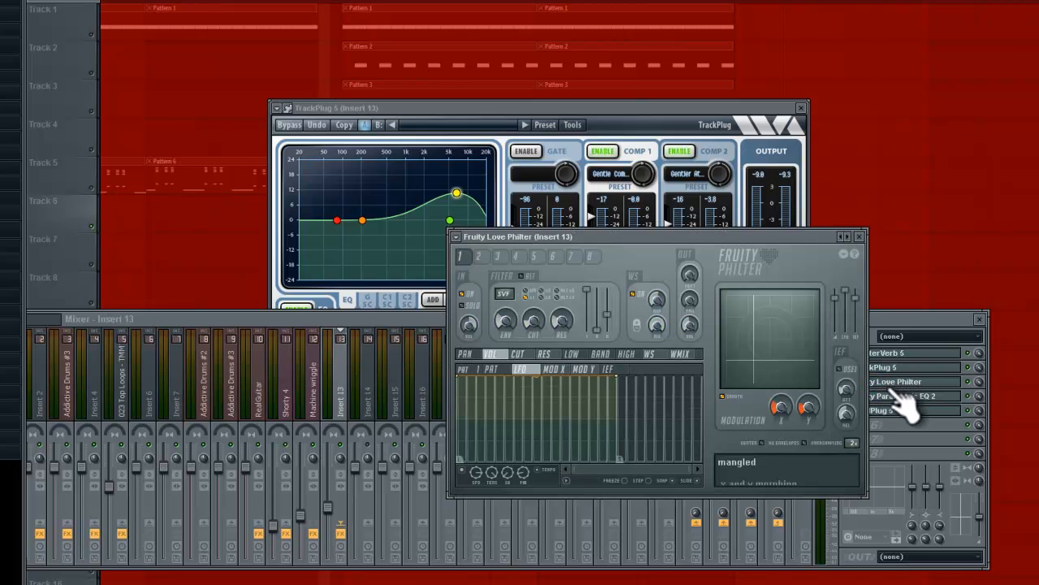
pyautogui.click(845, 236)
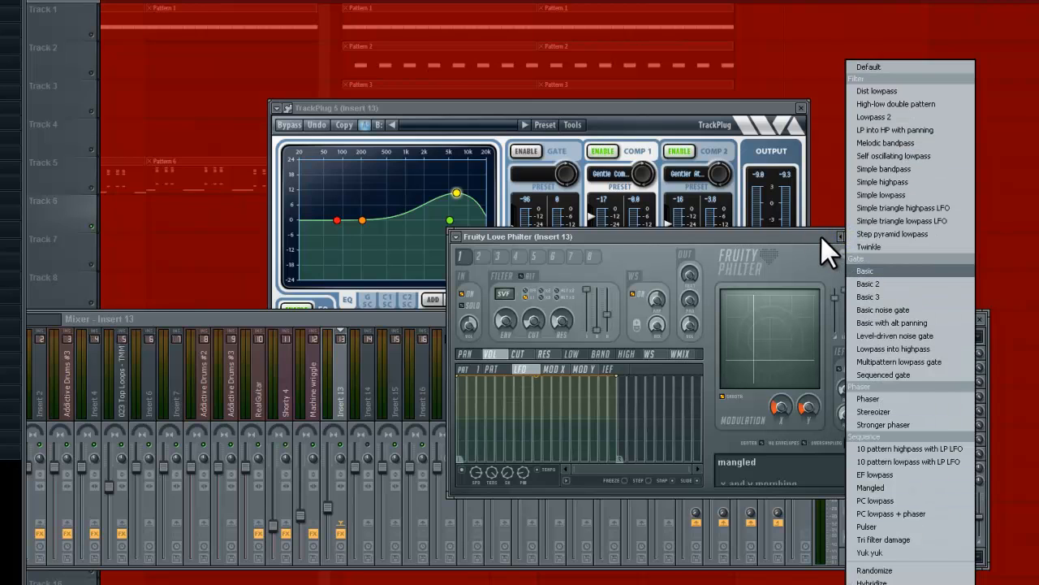
pyautogui.click(821, 236)
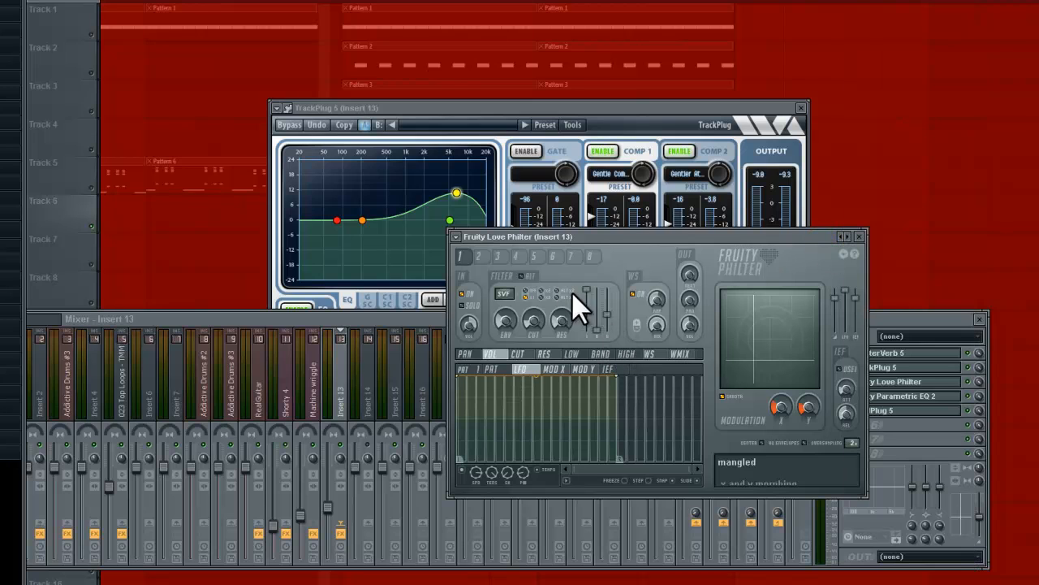
pyautogui.click(840, 236)
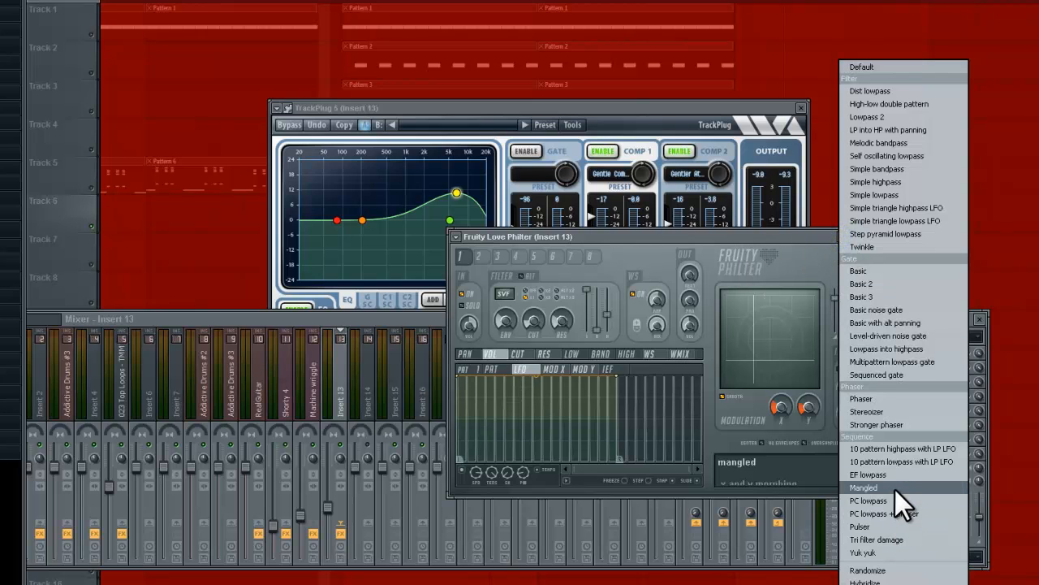
pyautogui.click(654, 239)
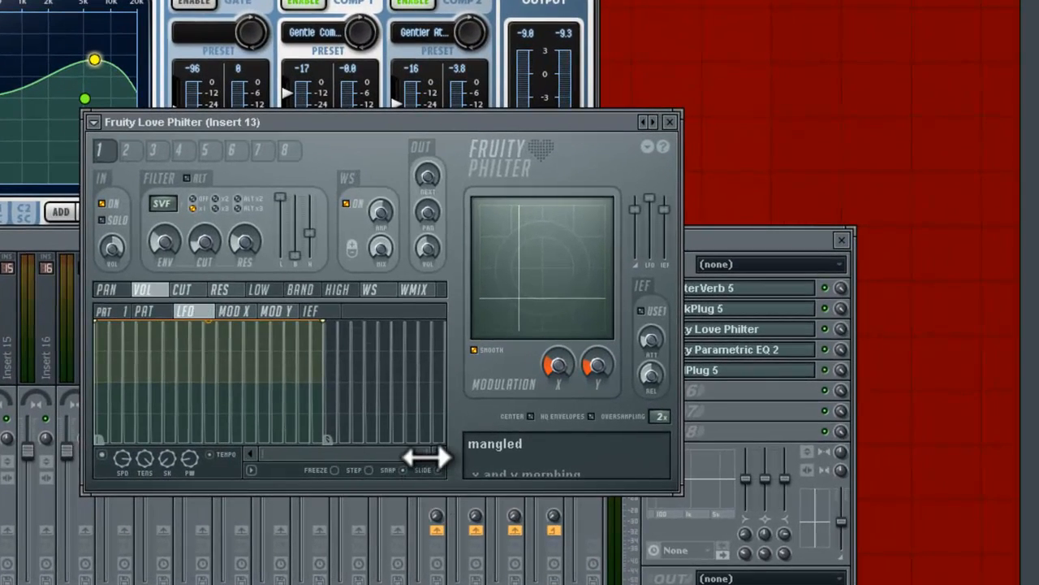
# Zoom into Fruity Love Philter's volume LFO envelope, slow the LFO speed to hear the effect, and restore the faster rate.
pyautogui.moveTo(424, 458); pyautogui.dragTo(323, 456)
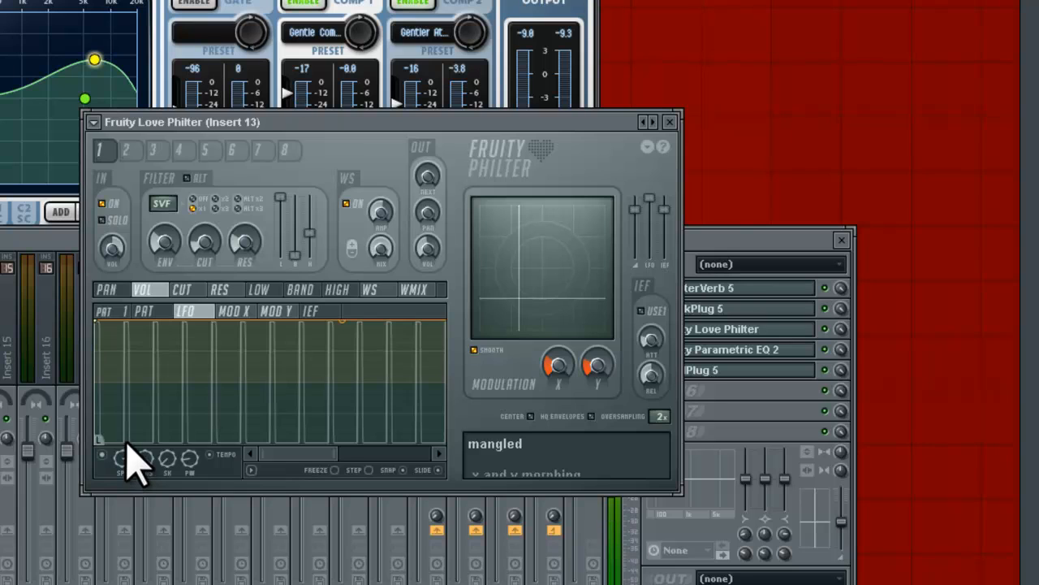
pyautogui.moveTo(126, 449); pyautogui.dragTo(126, 537)
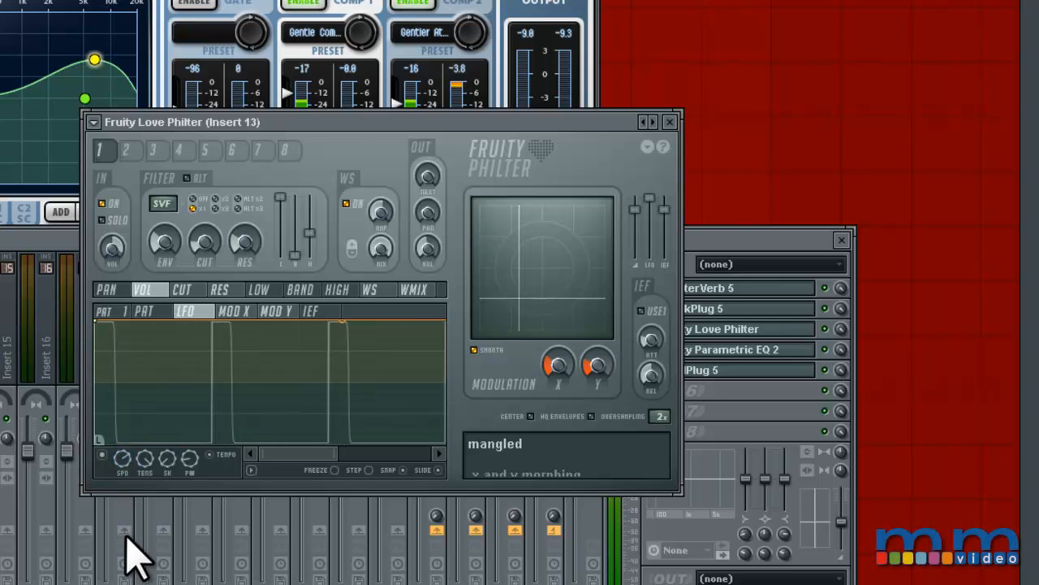
pyautogui.moveTo(134, 449); pyautogui.dragTo(157, 364)
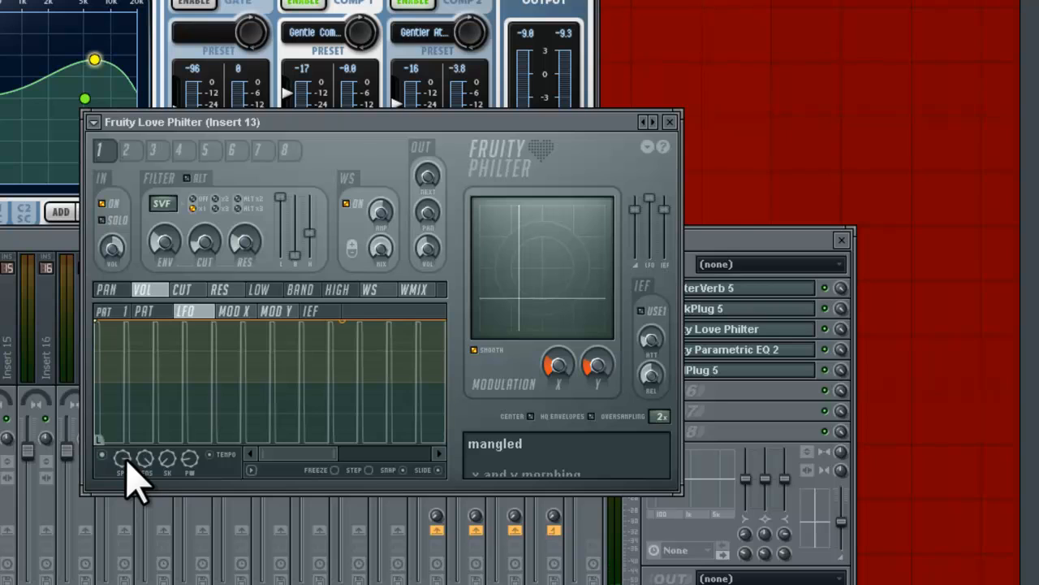
# Adjust the tension, skew and pulse width of the volume LFO, and open Fruity Parametric EQ 2 on Insert 13.
pyautogui.moveTo(147, 469); pyautogui.dragTo(154, 584)
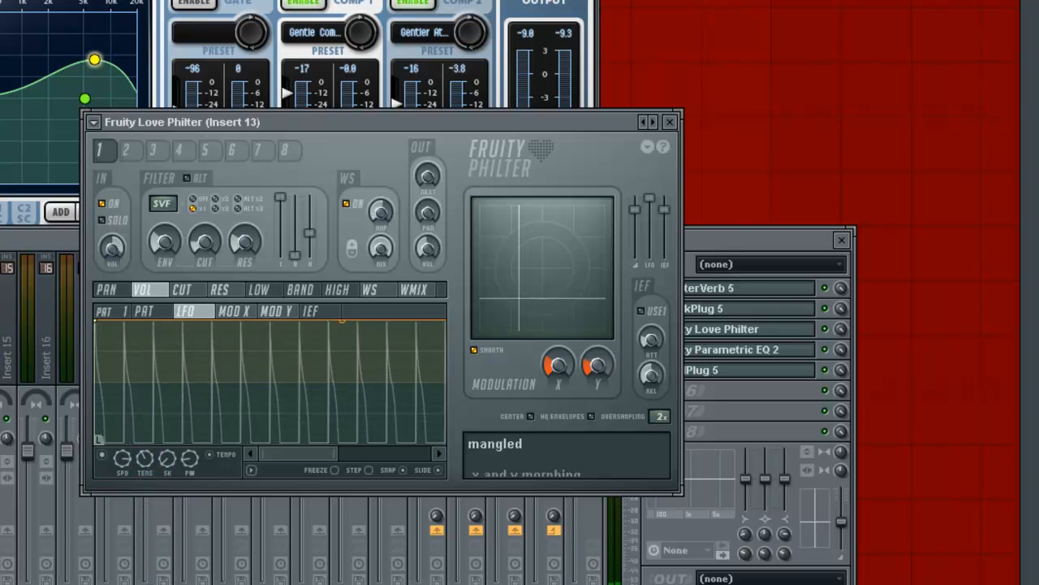
pyautogui.moveTo(168, 460); pyautogui.dragTo(199, 169)
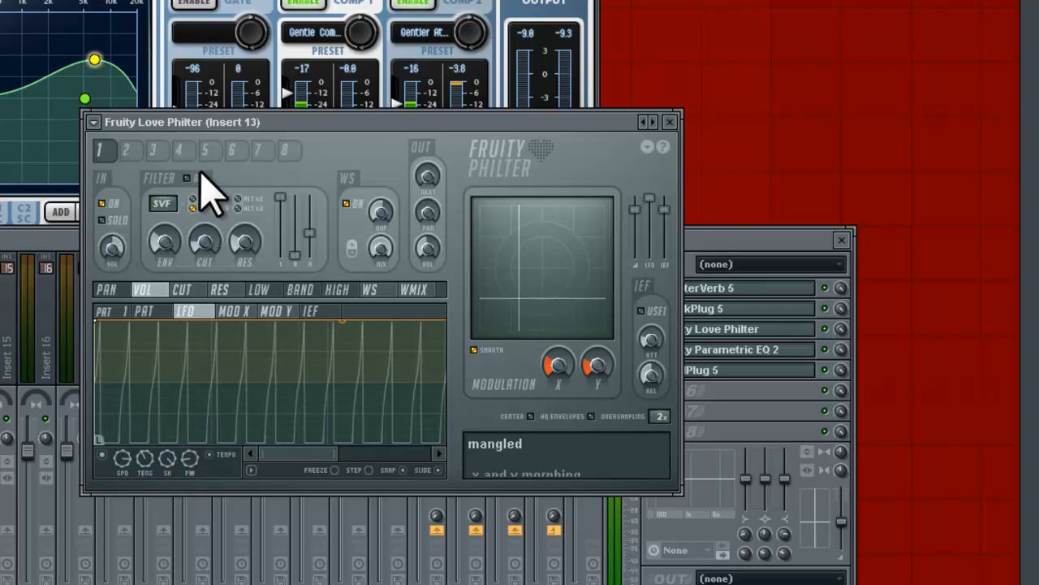
pyautogui.moveTo(144, 461); pyautogui.dragTo(144, 309)
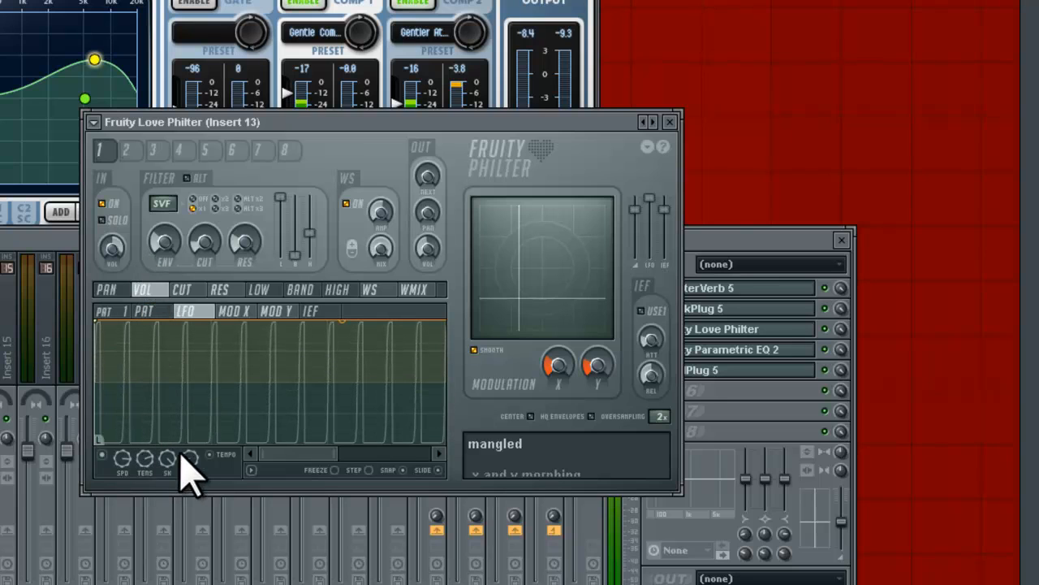
pyautogui.moveTo(194, 458); pyautogui.dragTo(208, 388)
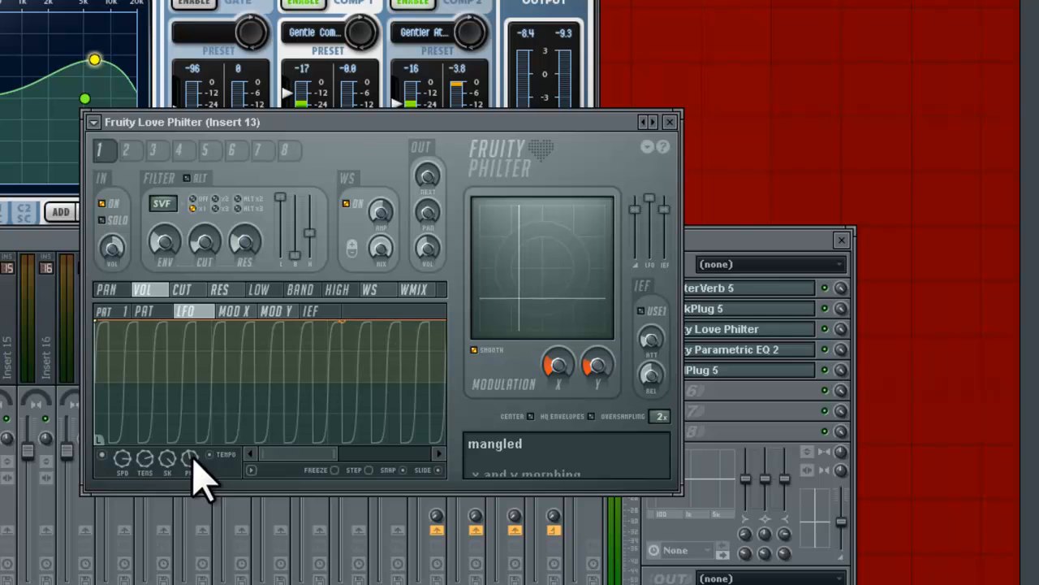
pyautogui.moveTo(189, 466); pyautogui.dragTo(220, 523)
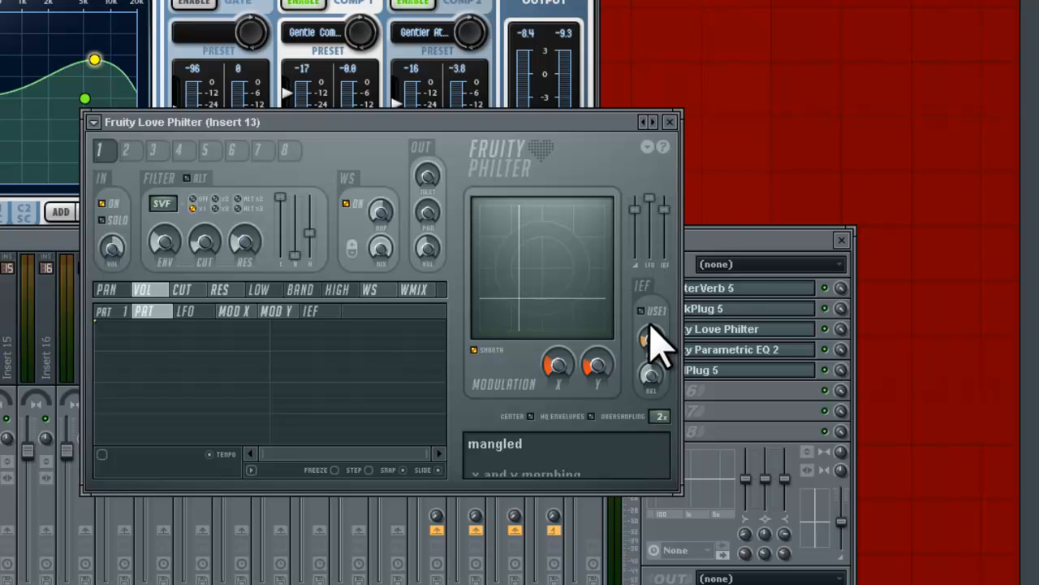
pyautogui.click(787, 350)
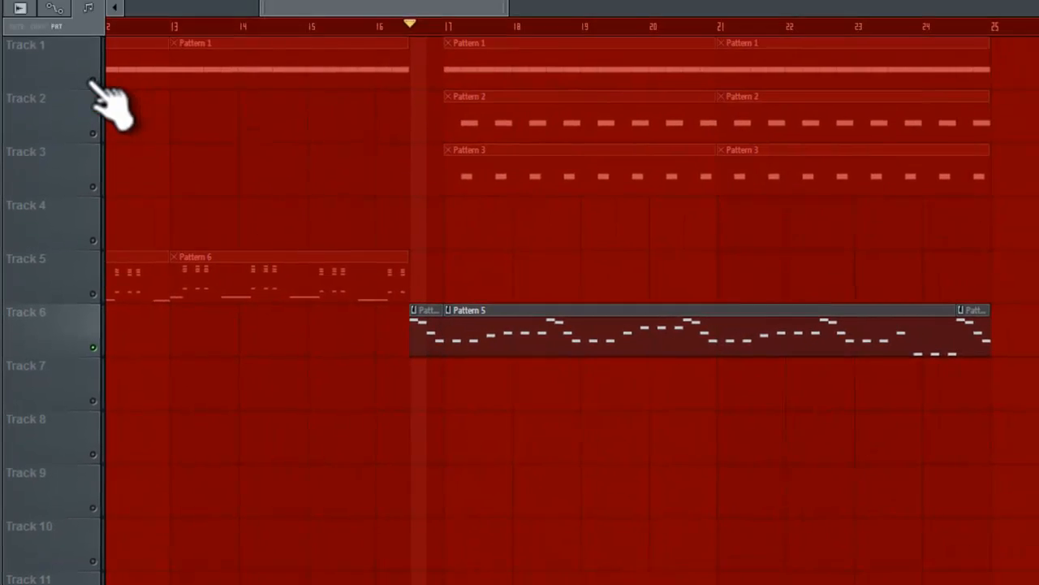
# Unmute playlist tracks 1, 2 and 3 to hear them together with track 6.
pyautogui.click(92, 80)
pyautogui.click(92, 134)
pyautogui.click(92, 187)
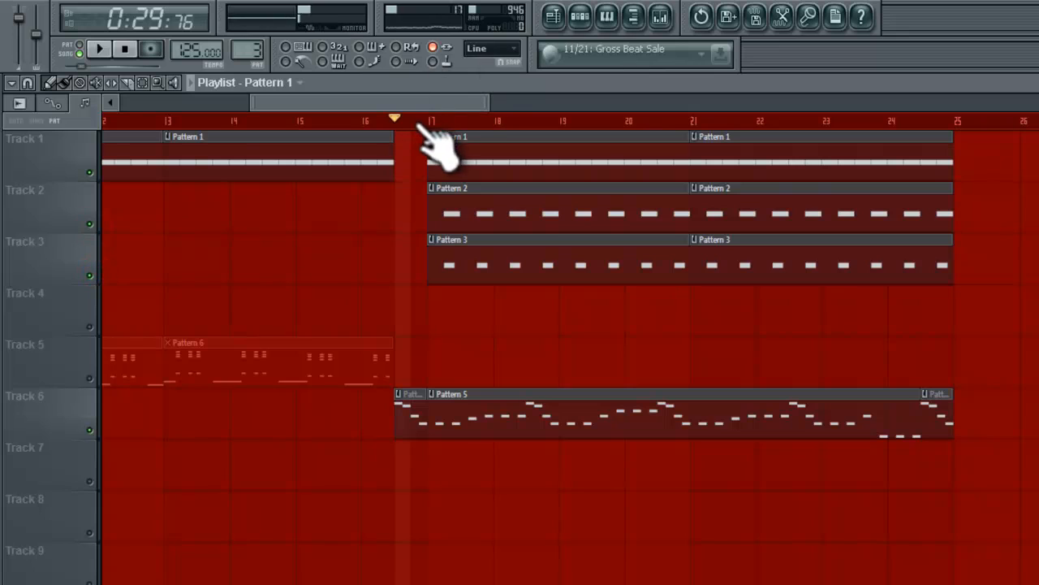
# Move the song position to bar 17 and place a Pattern 6 clip there on track 5.
pyautogui.click(422, 122)
pyautogui.click(320, 358)
pyautogui.click(432, 375)
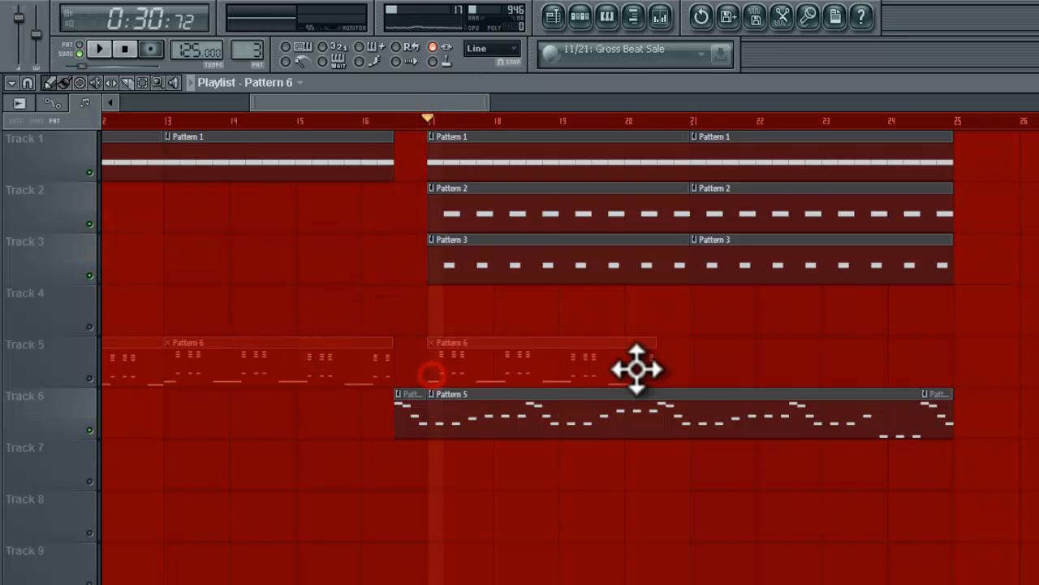
# Add a second Pattern 6 clip at bar 21 on track 5, extend it to bar 25, and play the section with track 5 unmuted.
pyautogui.click(667, 366)
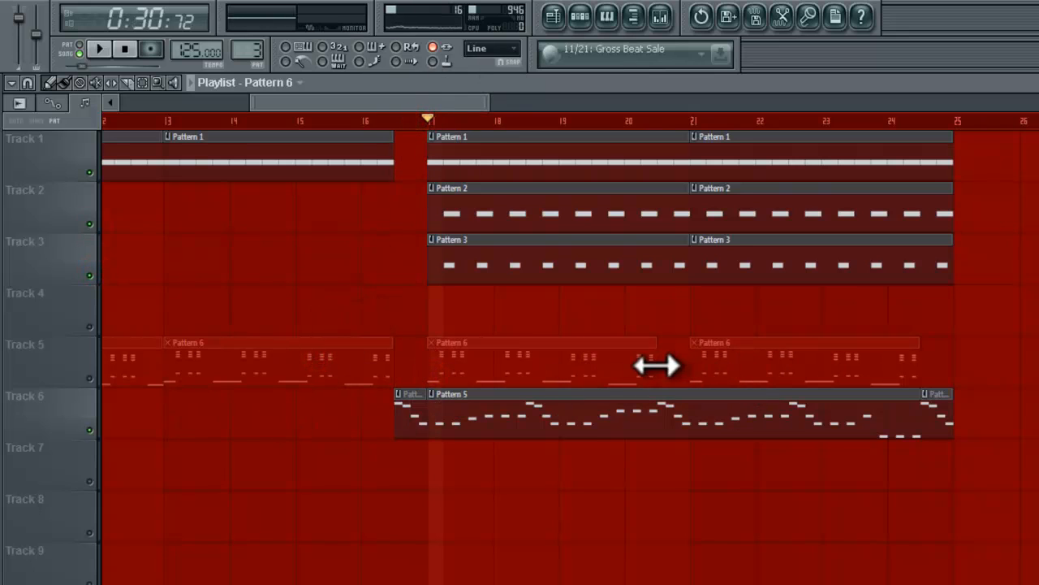
pyautogui.click(90, 377)
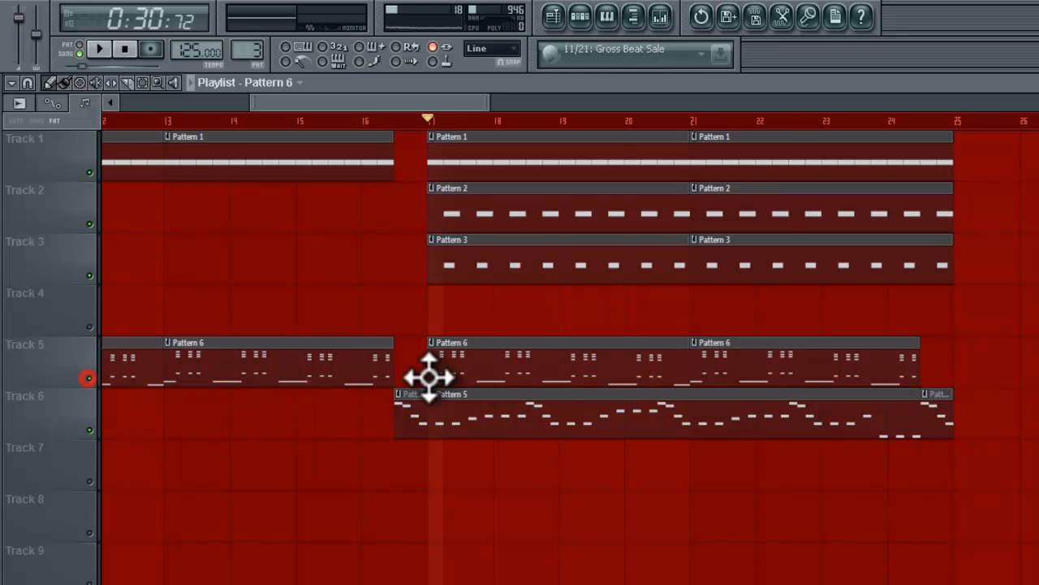
pyautogui.moveTo(918, 366); pyautogui.dragTo(963, 325)
pyautogui.press('space')
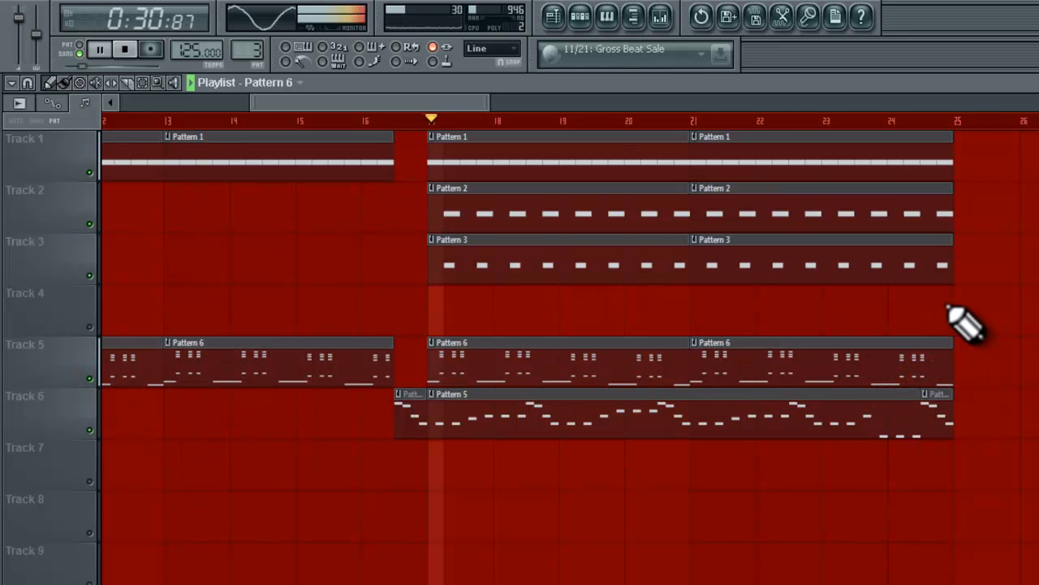
# In Insert 13's Fruity Parametric EQ 2, raise bands 5 and 3 slightly during playback, and stop.
pyautogui.click(661, 17)
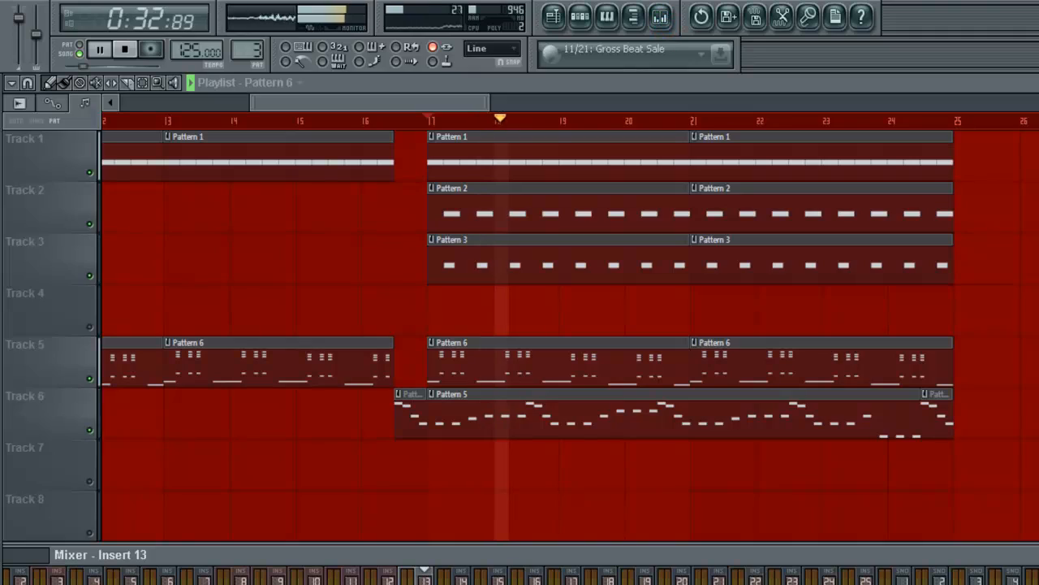
pyautogui.click(998, 536)
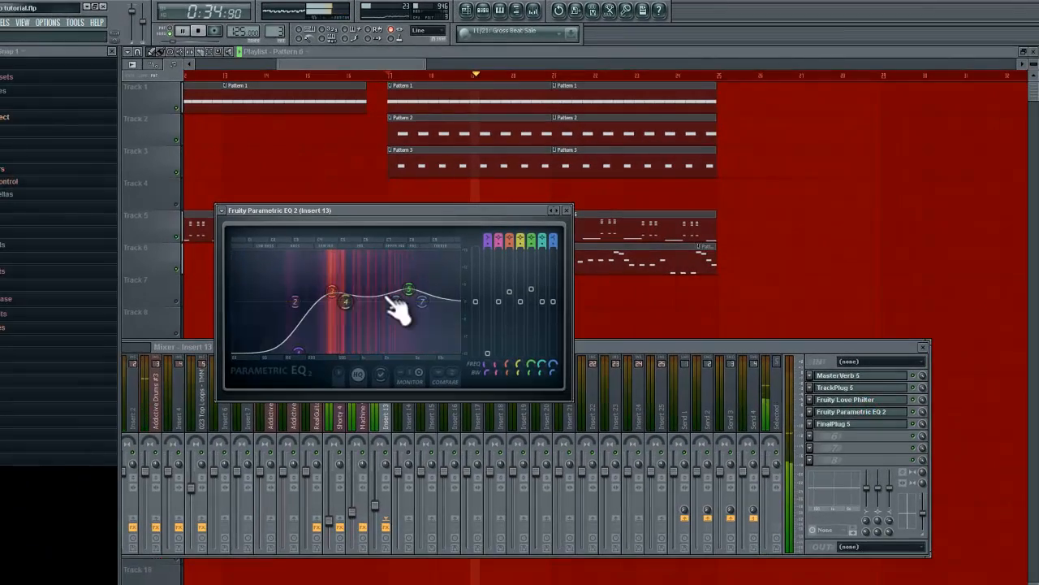
pyautogui.moveTo(406, 307); pyautogui.dragTo(406, 286)
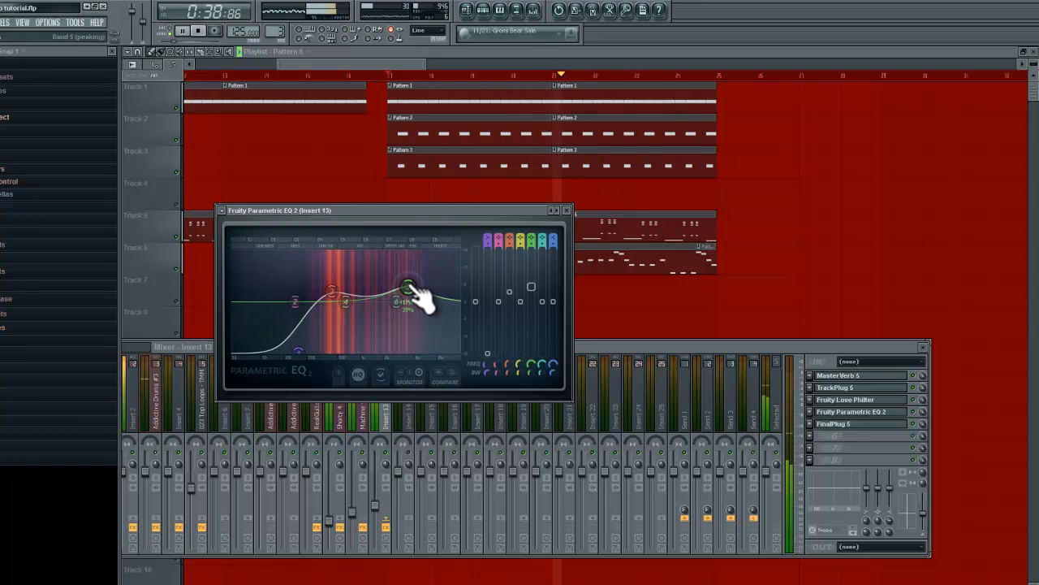
pyautogui.click(340, 289)
pyautogui.moveTo(341, 289)
pyautogui.mouseDown()
pyautogui.moveTo(348, 241)
pyautogui.moveTo(343, 287)
pyautogui.mouseUp()
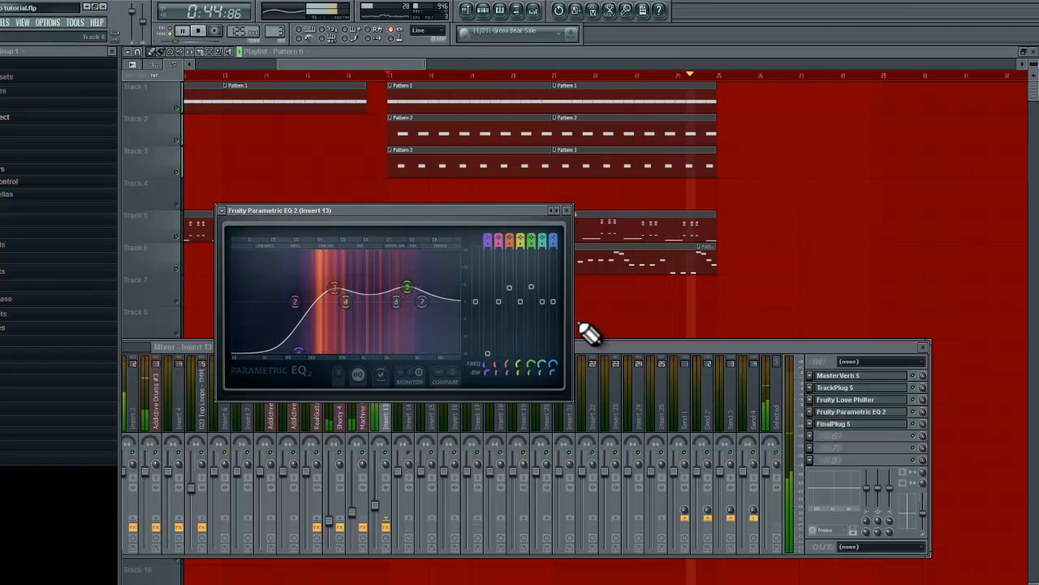
pyautogui.press('space')
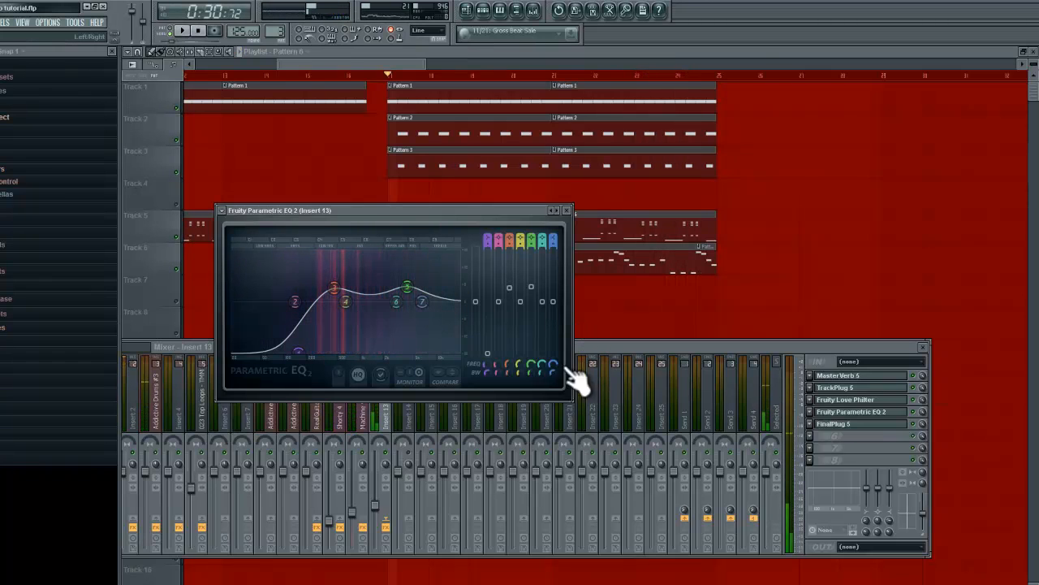
# Move the mixer down and open Shorty 4's Fruity Parametric EQ 2 directly above Insert 13's EQ.
pyautogui.click(364, 421)
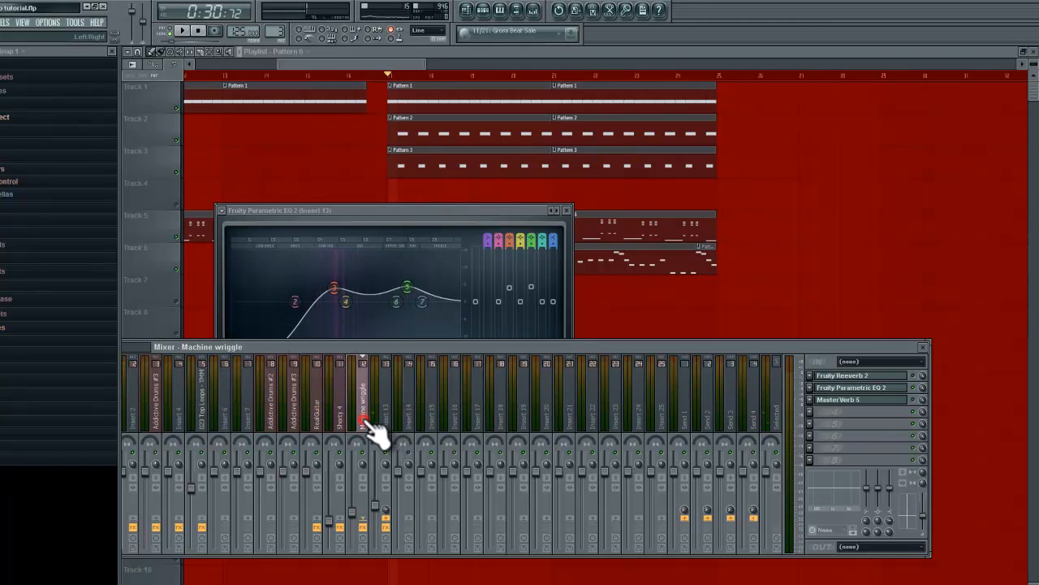
pyautogui.moveTo(756, 347); pyautogui.dragTo(817, 379)
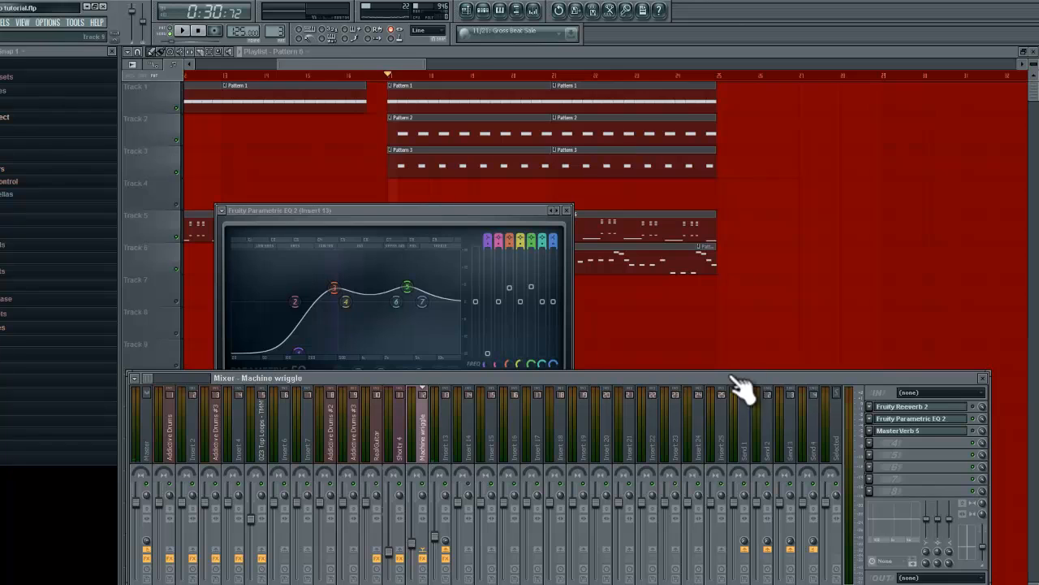
pyautogui.press('Left')
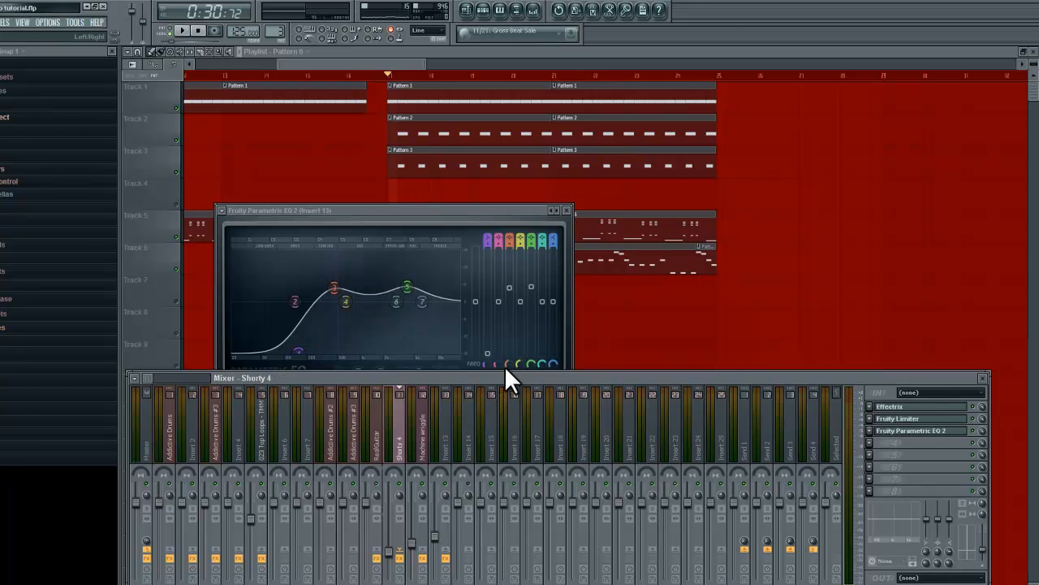
pyautogui.click(914, 432)
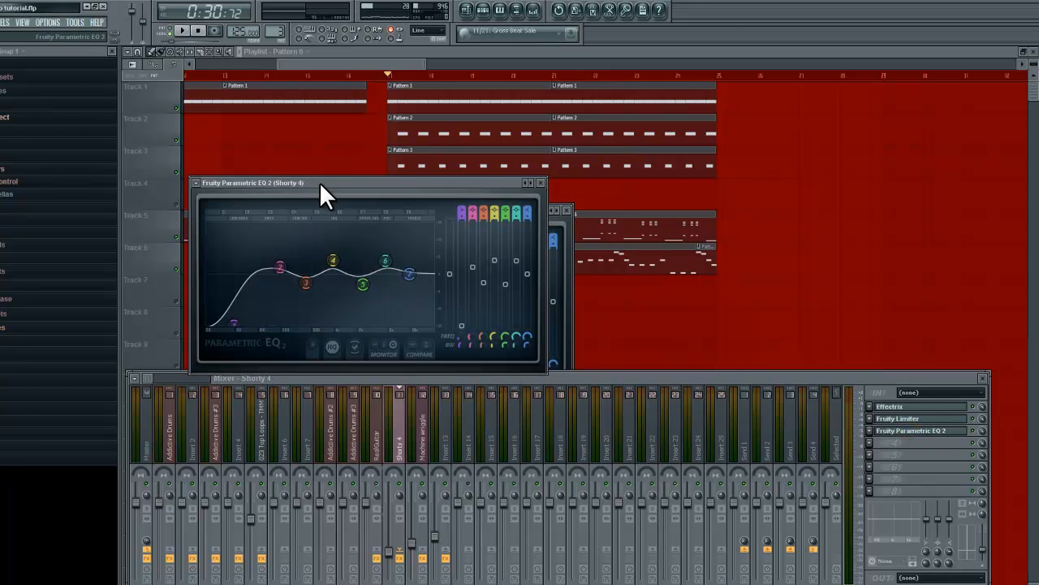
pyautogui.moveTo(319, 181); pyautogui.dragTo(345, 31)
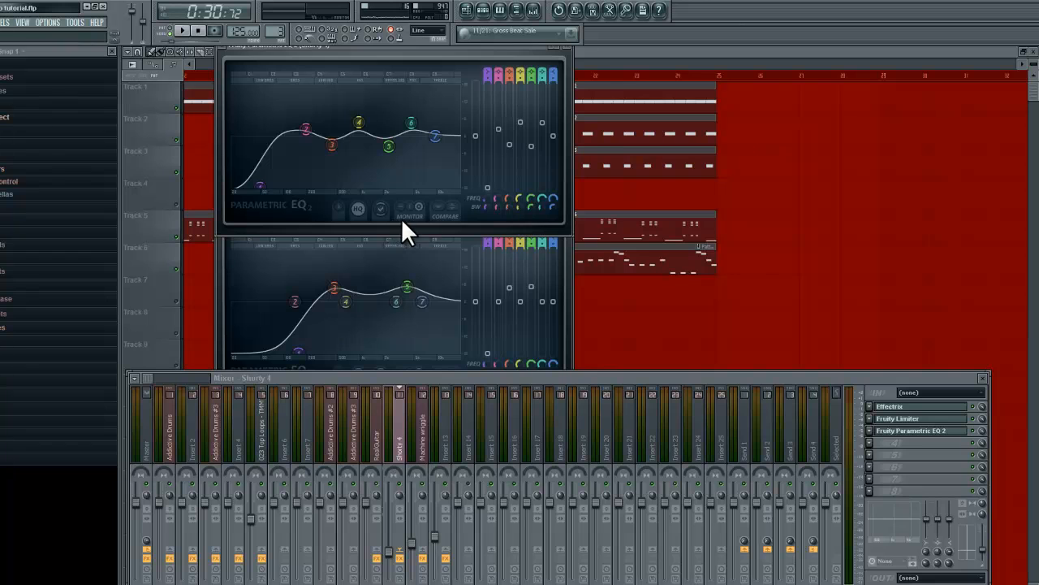
# Play the song briefly to compare the spectra in the Shorty 4 and Insert 13 EQs.
pyautogui.click(217, 253)
pyautogui.press('space')
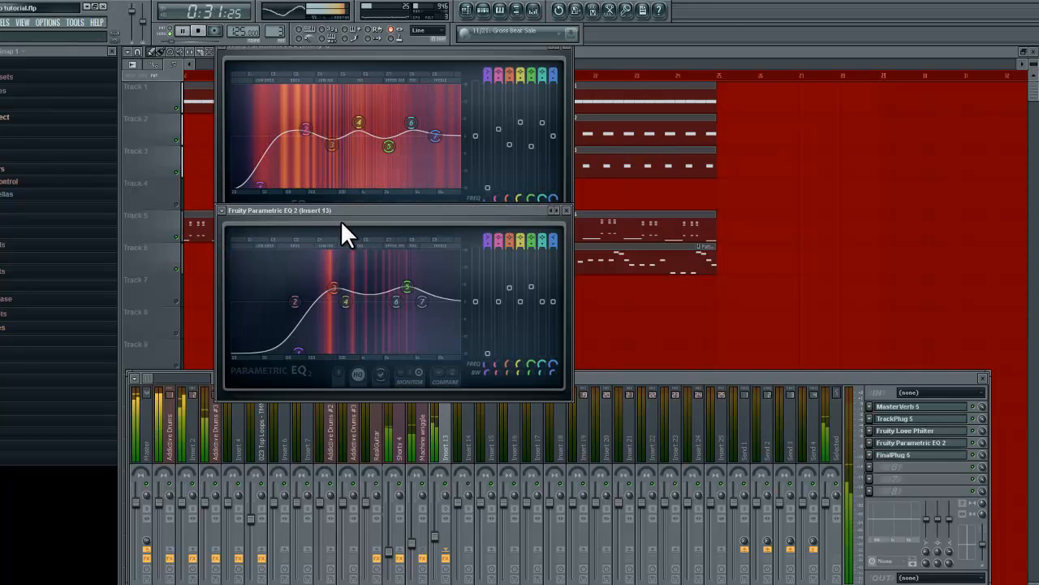
pyautogui.press('space')
# Solo playlist track 5 and play it with the Insert 13 and Shorty 4 EQs open to identify its mixer insert.
pyautogui.rightClick(725, 198)
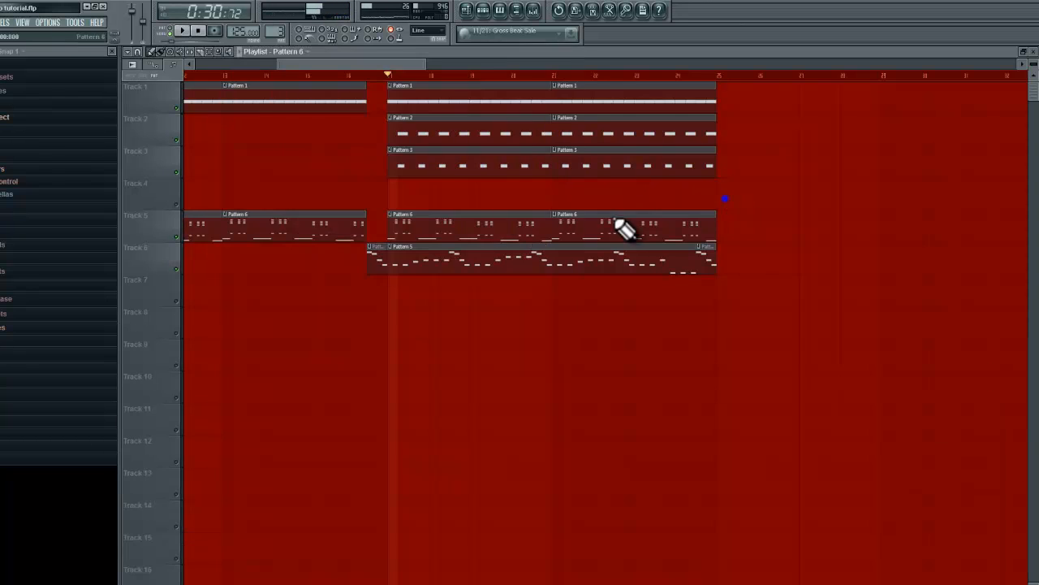
pyautogui.rightClick(175, 237)
pyautogui.click(533, 9)
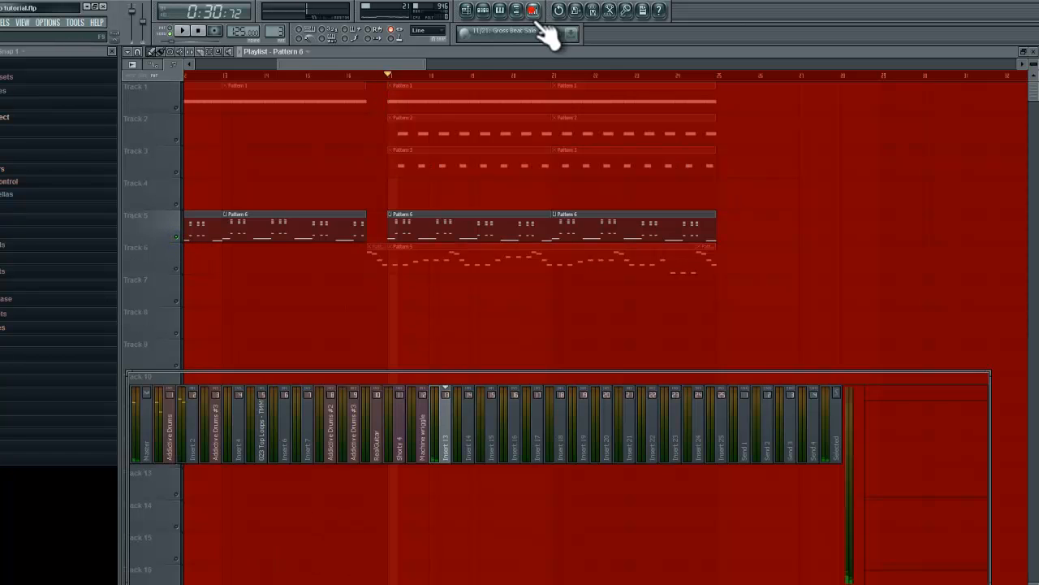
pyautogui.click(932, 445)
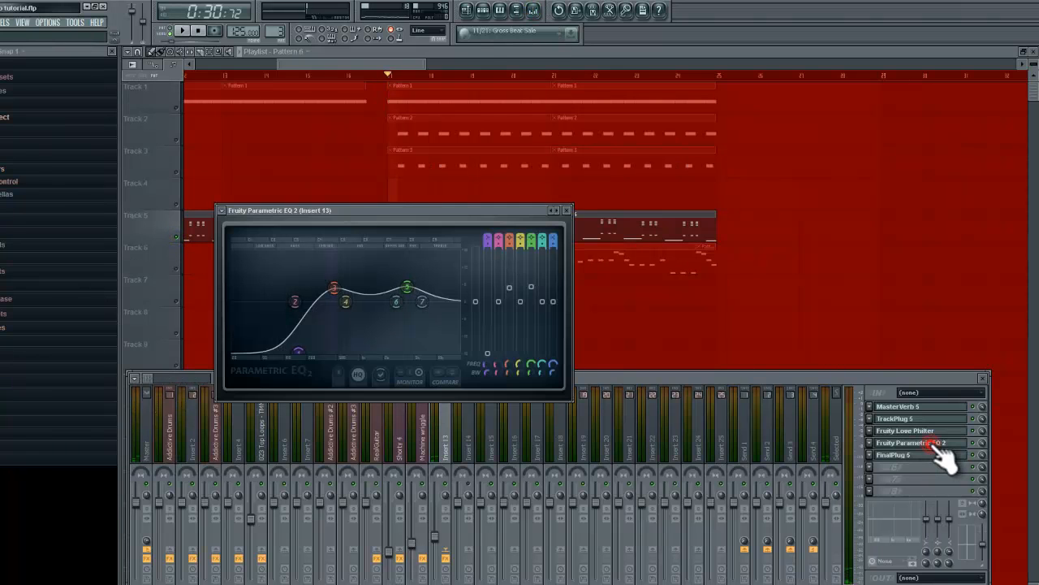
pyautogui.press('space')
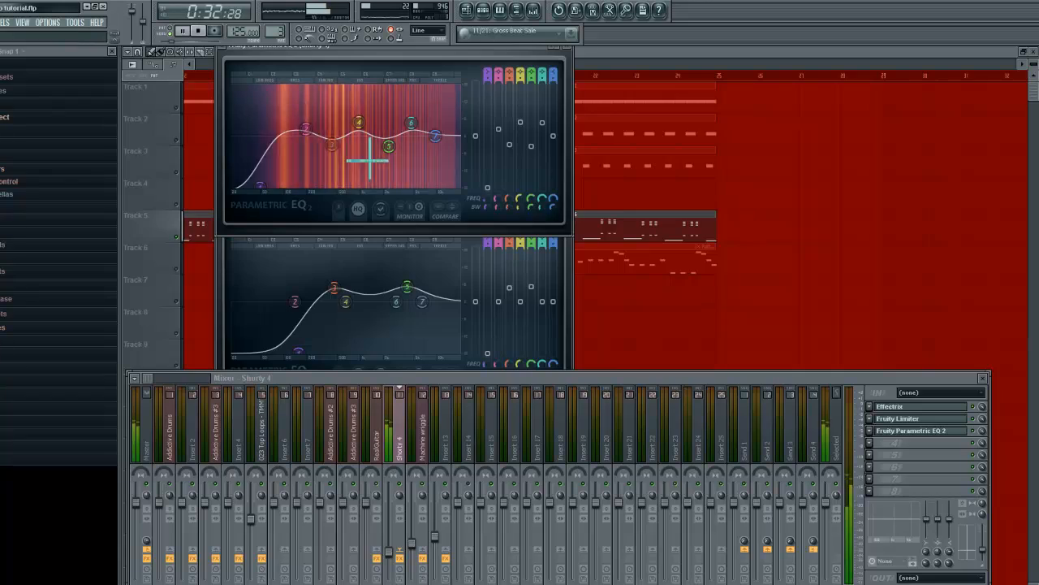
pyautogui.press('space')
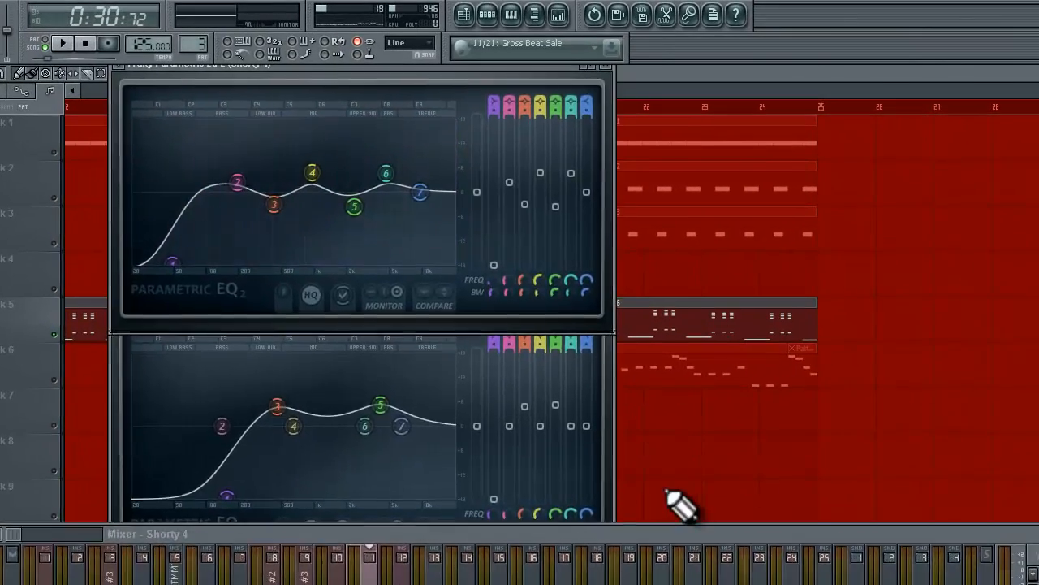
# Unmute playlist track 6 alongside track 5 and bring the mixer back up.
pyautogui.rightClick(673, 486)
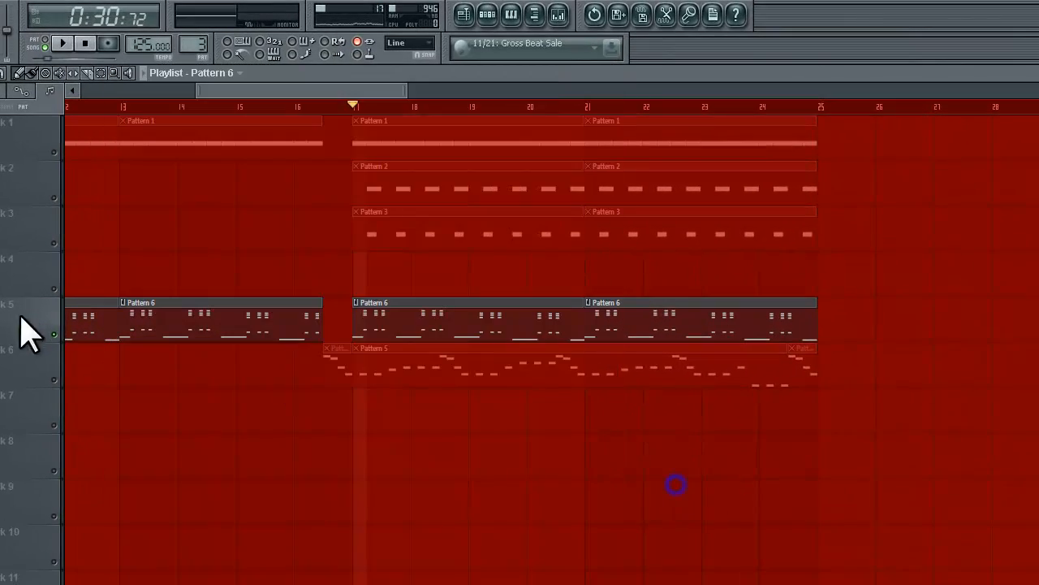
pyautogui.click(53, 380)
pyautogui.click(558, 14)
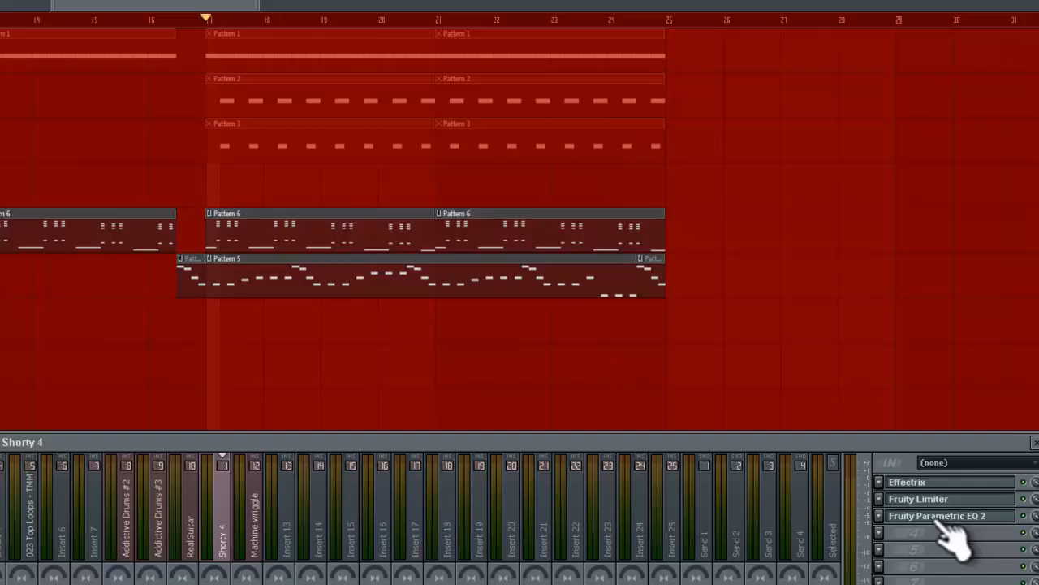
pyautogui.click(935, 517)
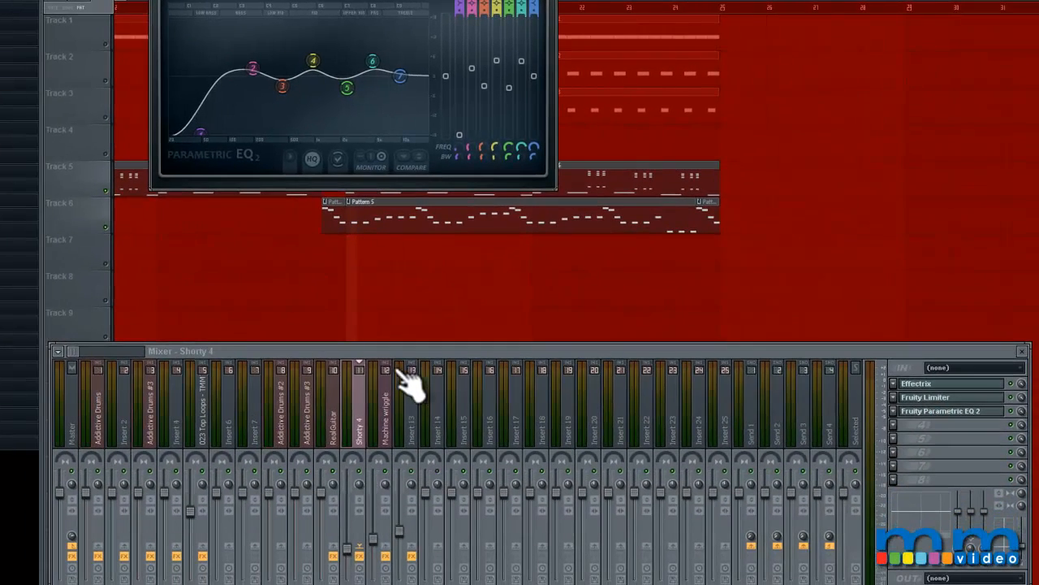
# Open Fruity Parametric EQ 2 on Machine wriggle, place it below Shorty 4's EQ, and play both sounds to compare their spectra.
pyautogui.click(387, 427)
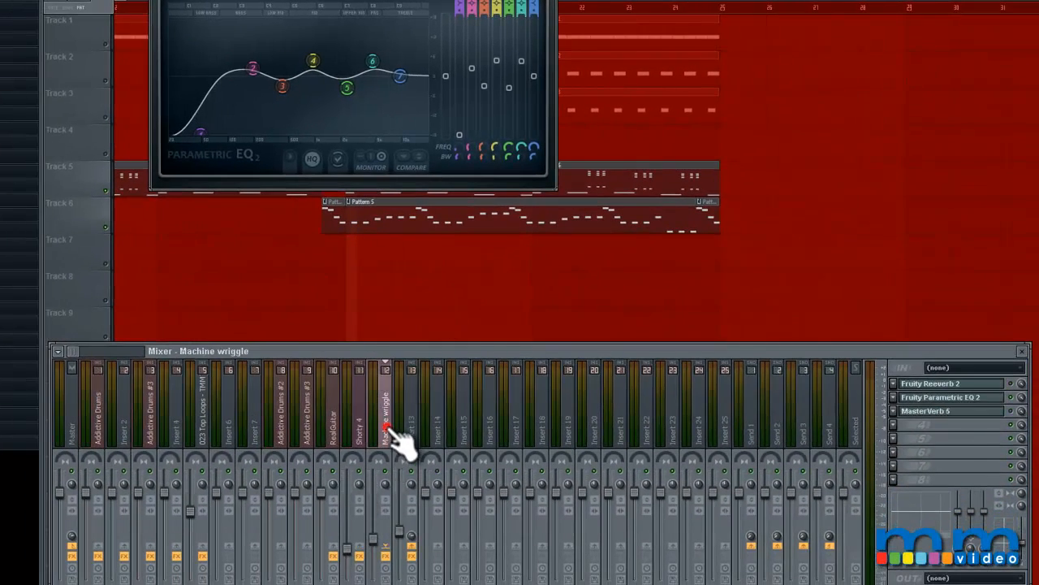
pyautogui.click(962, 412)
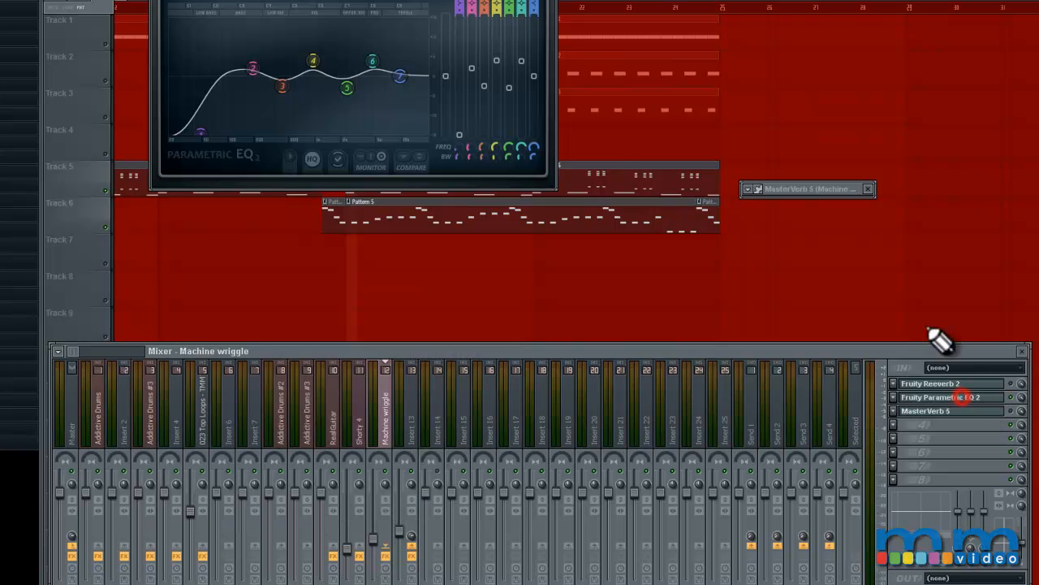
pyautogui.click(867, 188)
pyautogui.click(942, 398)
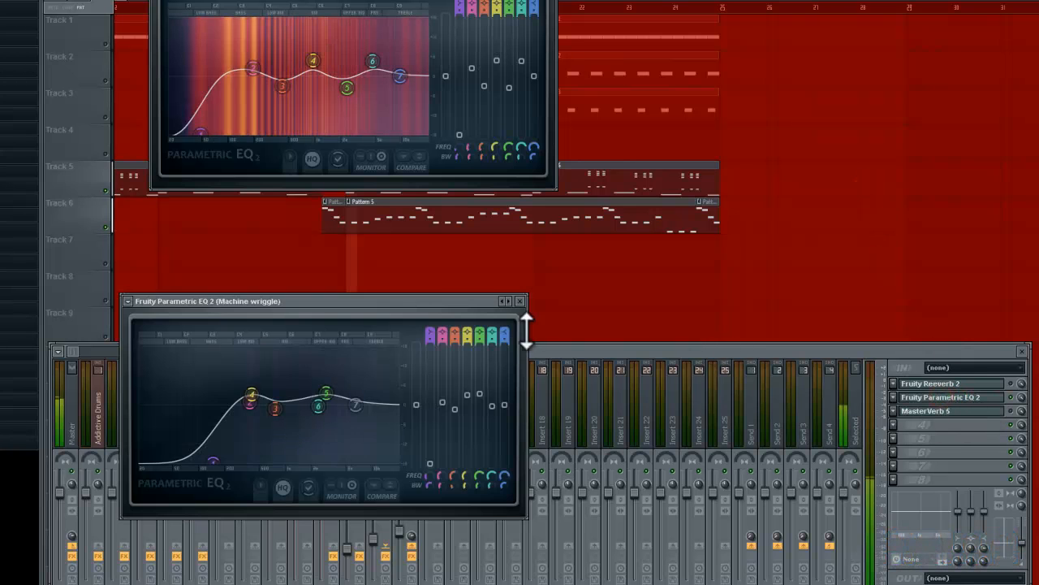
pyautogui.moveTo(451, 302); pyautogui.dragTo(475, 153)
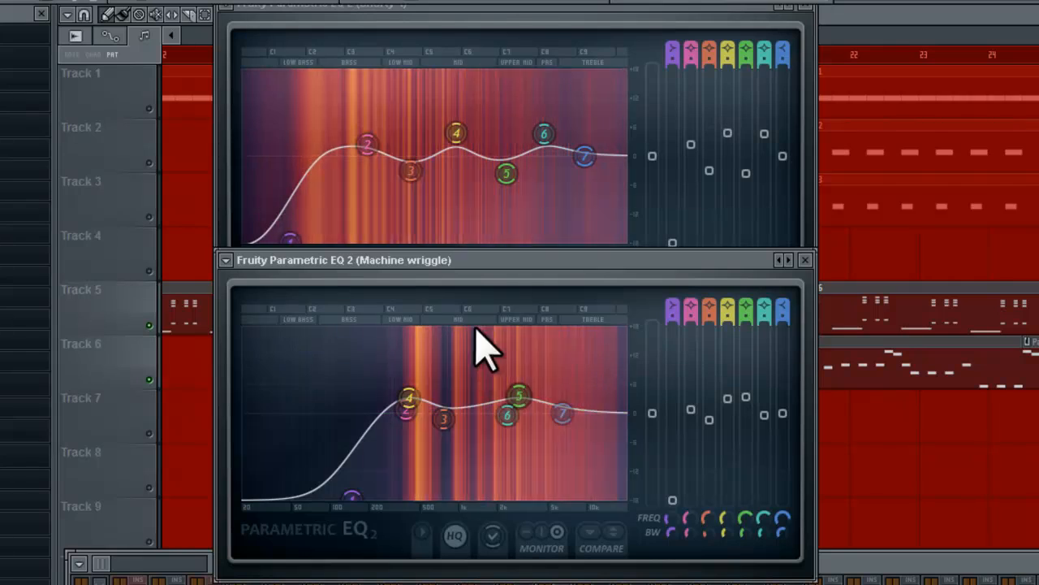
pyautogui.press('space')
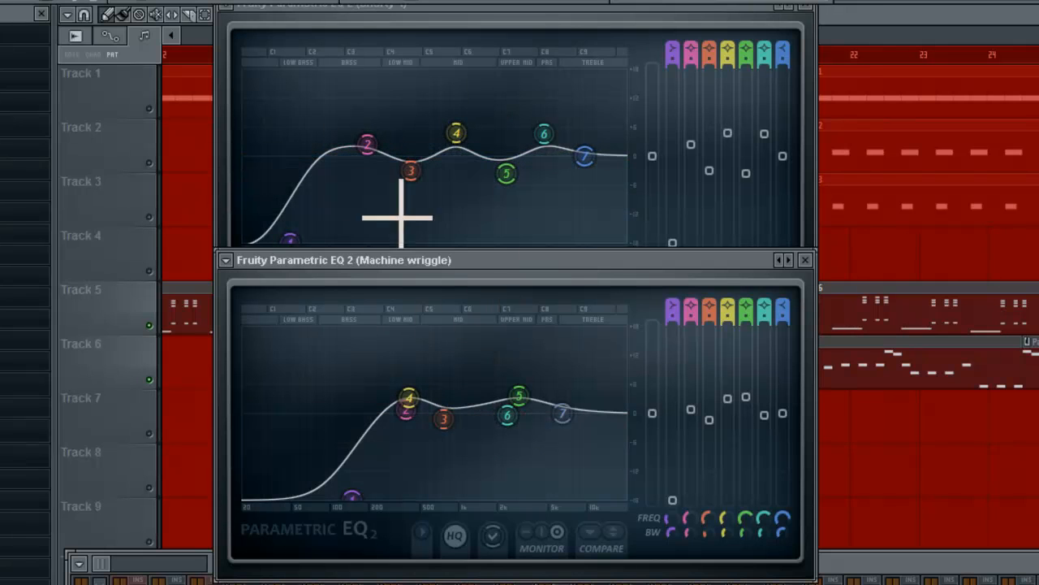
# In Shorty 4's EQ, cut band 3 around 411 Hz and band 5, and boost bands 2, 4 and 6.
pyautogui.press('space')
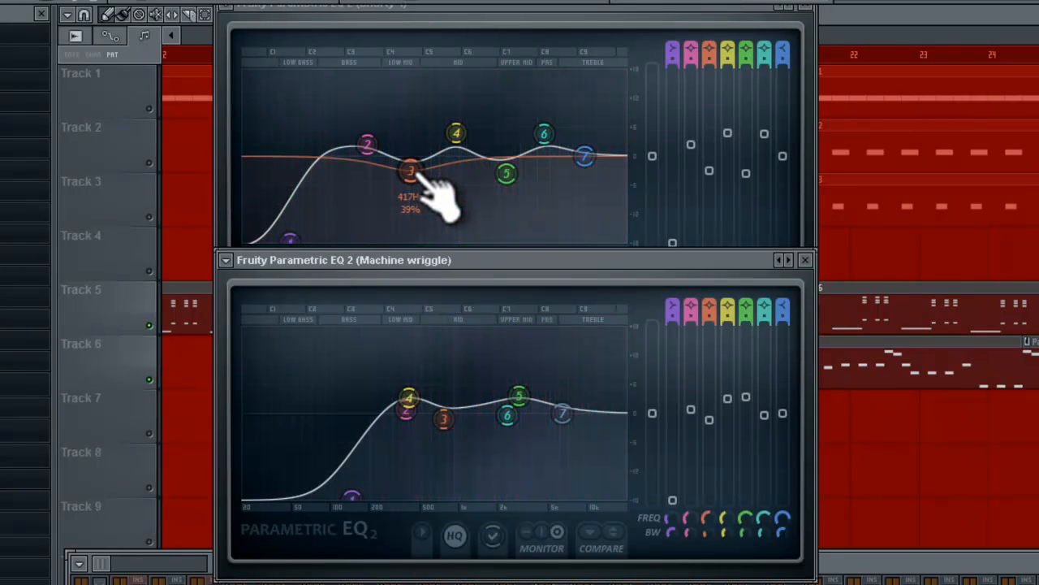
pyautogui.moveTo(413, 175); pyautogui.dragTo(413, 202)
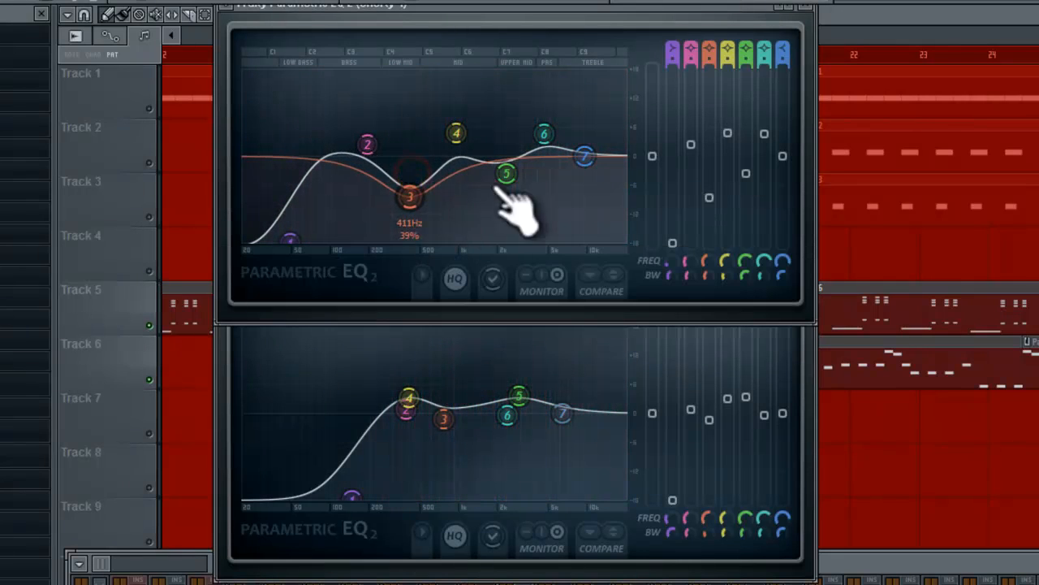
pyautogui.moveTo(517, 173); pyautogui.dragTo(528, 196)
pyautogui.moveTo(464, 148); pyautogui.dragTo(463, 132)
pyautogui.moveTo(373, 157); pyautogui.dragTo(368, 131)
pyautogui.moveTo(552, 147); pyautogui.dragTo(552, 121)
pyautogui.moveTo(516, 196); pyautogui.dragTo(504, 203)
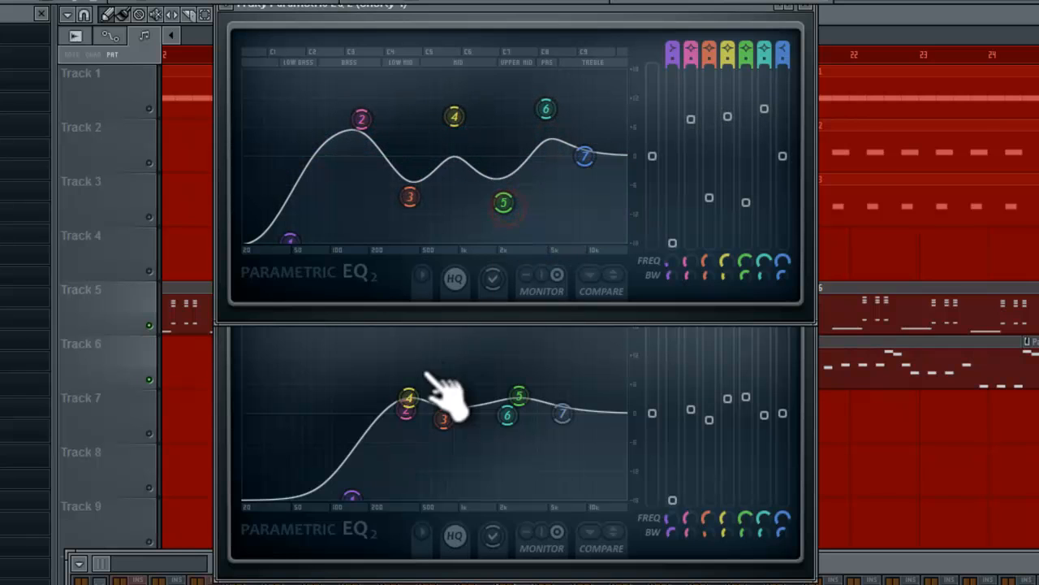
# Boost bands 4 and 5 in Machine wriggle's EQ and play both sounds to hear the change.
pyautogui.moveTo(409, 398); pyautogui.dragTo(411, 367)
pyautogui.moveTo(527, 401); pyautogui.dragTo(530, 365)
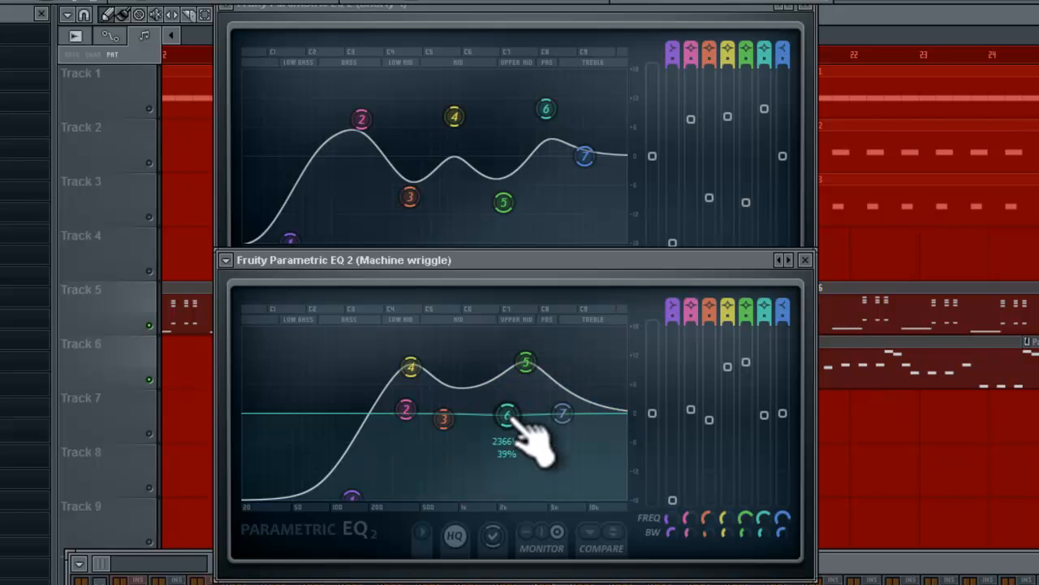
pyautogui.press('space')
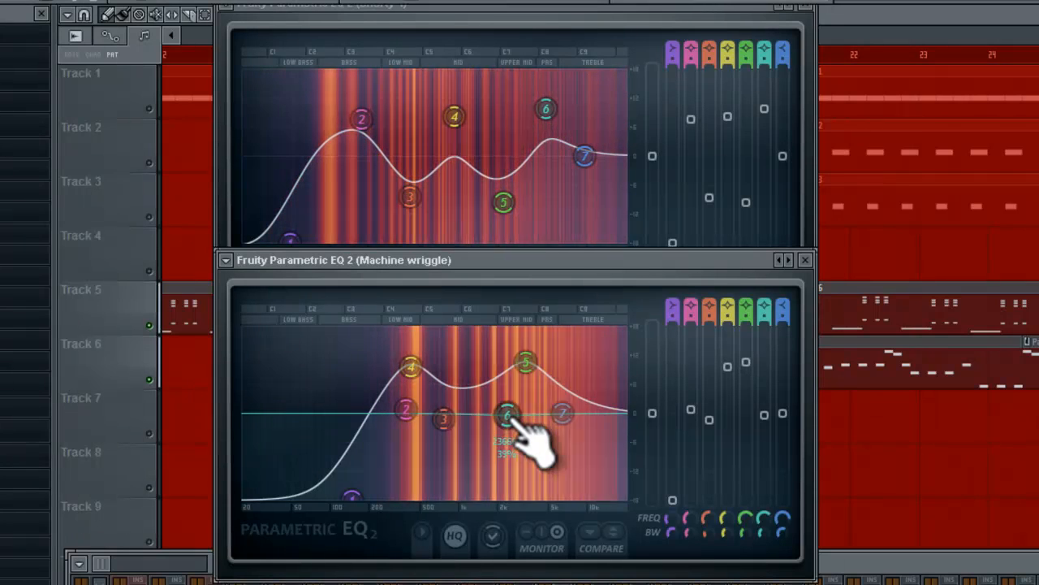
pyautogui.press('space')
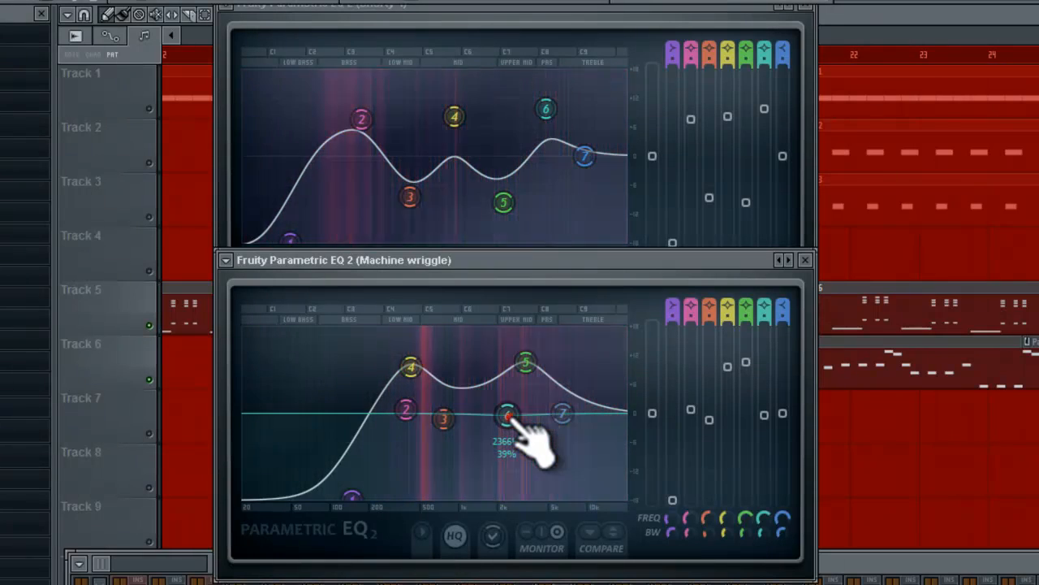
# Lower bands 4, 5 and 6 in Machine wriggle's EQ and band 2 in Shorty 4's, and play both sounds.
pyautogui.moveTo(508, 416); pyautogui.dragTo(510, 423)
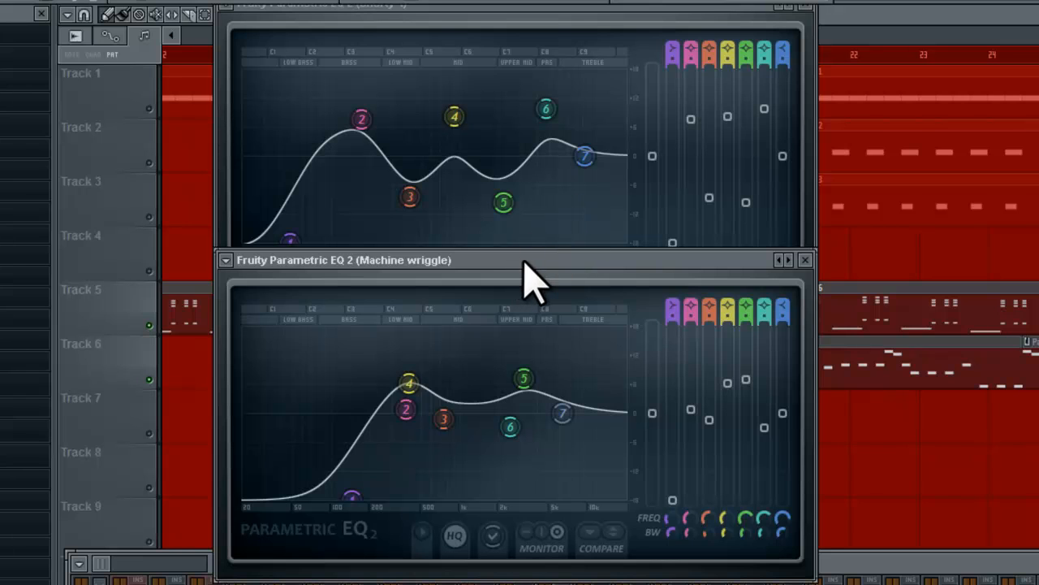
pyautogui.moveTo(524, 261); pyautogui.dragTo(525, 264)
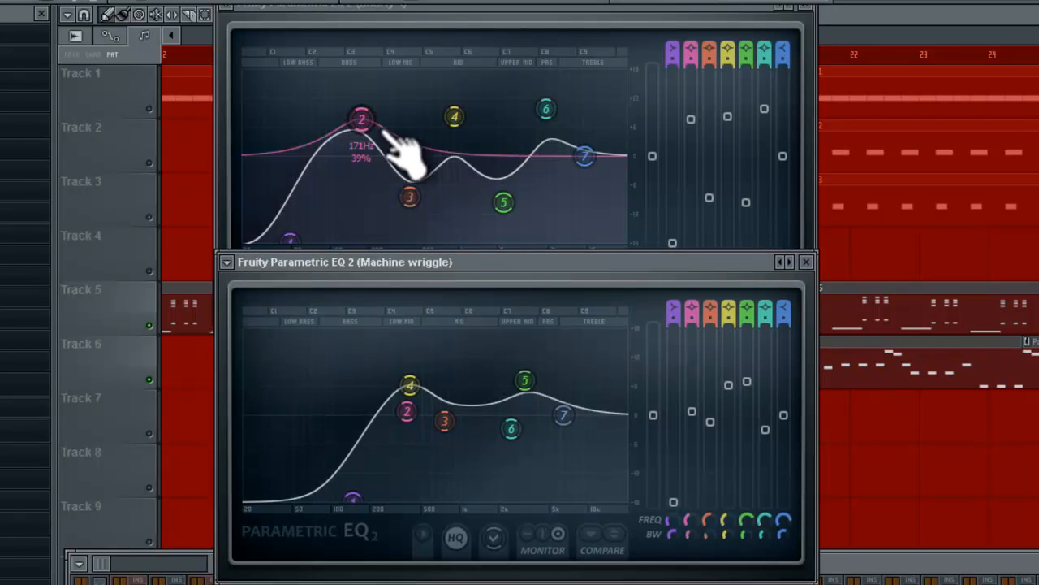
pyautogui.moveTo(383, 131); pyautogui.dragTo(387, 170)
pyautogui.press('space')
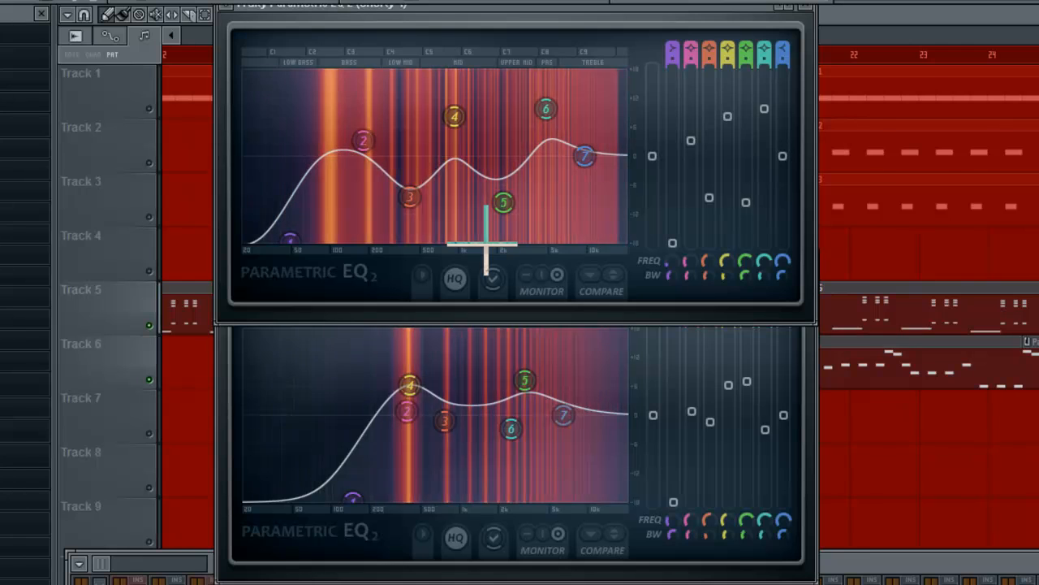
# Nudge band 5 in Machine wriggle's EQ slightly lower in frequency, and soften the band 3 and band 5 cuts in Shorty 4's EQ.
pyautogui.press('space')
pyautogui.moveTo(525, 380); pyautogui.dragTo(521, 388)
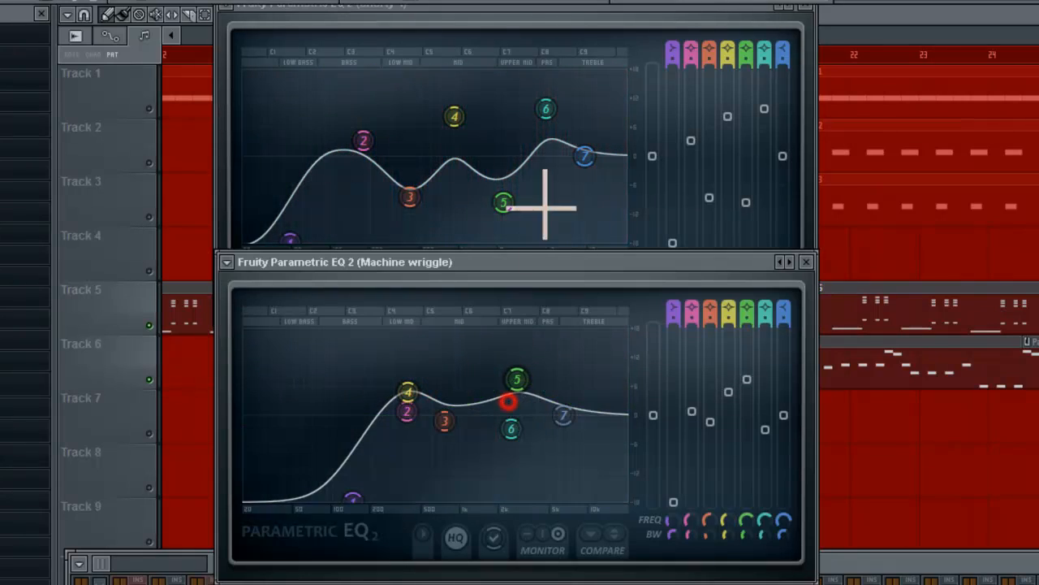
pyautogui.moveTo(503, 202); pyautogui.dragTo(507, 189)
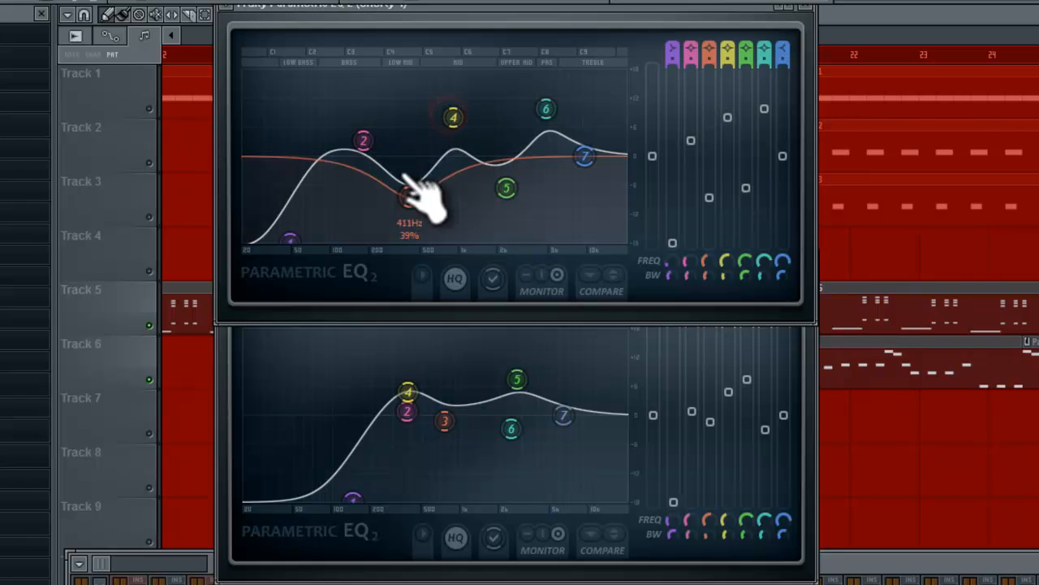
pyautogui.moveTo(408, 194); pyautogui.dragTo(399, 178)
pyautogui.moveTo(363, 141); pyautogui.dragTo(363, 127)
pyautogui.moveTo(546, 108)
pyautogui.mouseDown()
pyautogui.moveTo(546, 118)
pyautogui.moveTo(550, 106)
pyautogui.mouseUp()
pyautogui.moveTo(453, 117); pyautogui.dragTo(453, 117)
pyautogui.moveTo(363, 126); pyautogui.dragTo(363, 136)
pyautogui.moveTo(403, 180); pyautogui.dragTo(407, 169)
pyautogui.moveTo(507, 188); pyautogui.dragTo(513, 176)
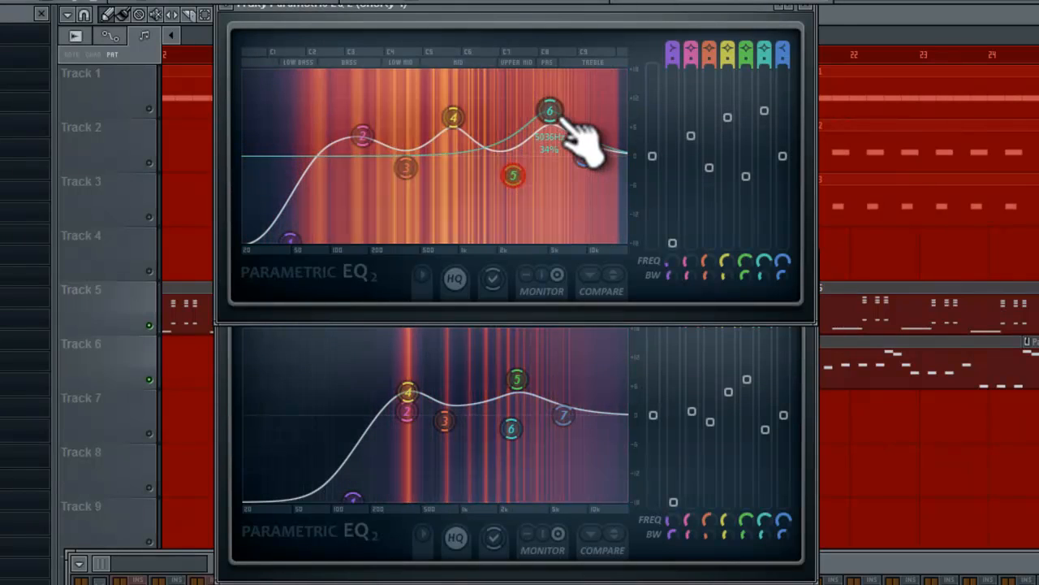
# Reduce the band 4 and band 6 boosts in Shorty 4's EQ, readjust band 5, and play both sounds to hear the blend.
pyautogui.moveTo(551, 118); pyautogui.dragTo(552, 134)
pyautogui.moveTo(454, 121); pyautogui.dragTo(461, 133)
pyautogui.moveTo(514, 178); pyautogui.dragTo(506, 177)
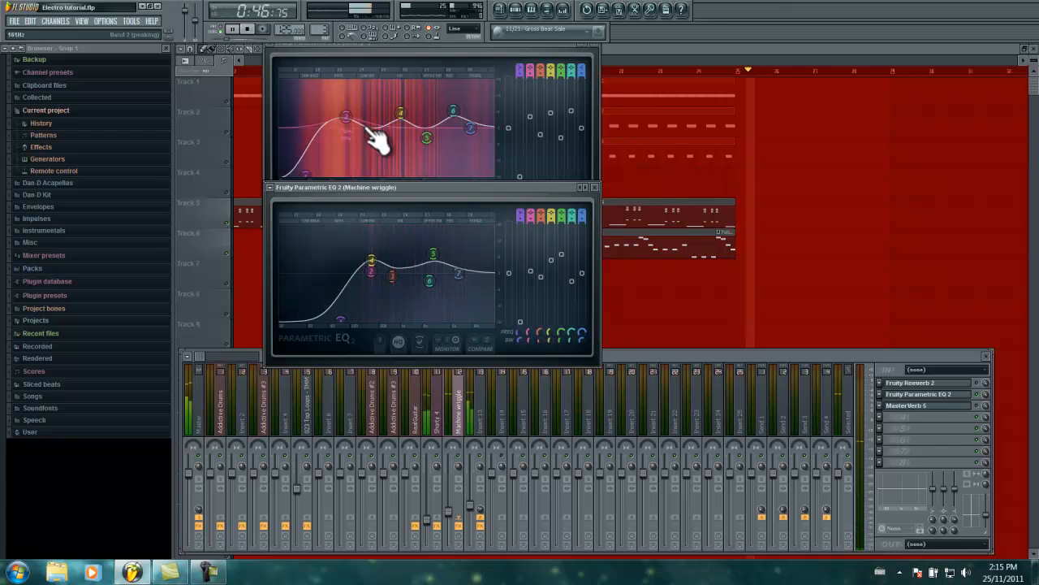
pyautogui.press('space')
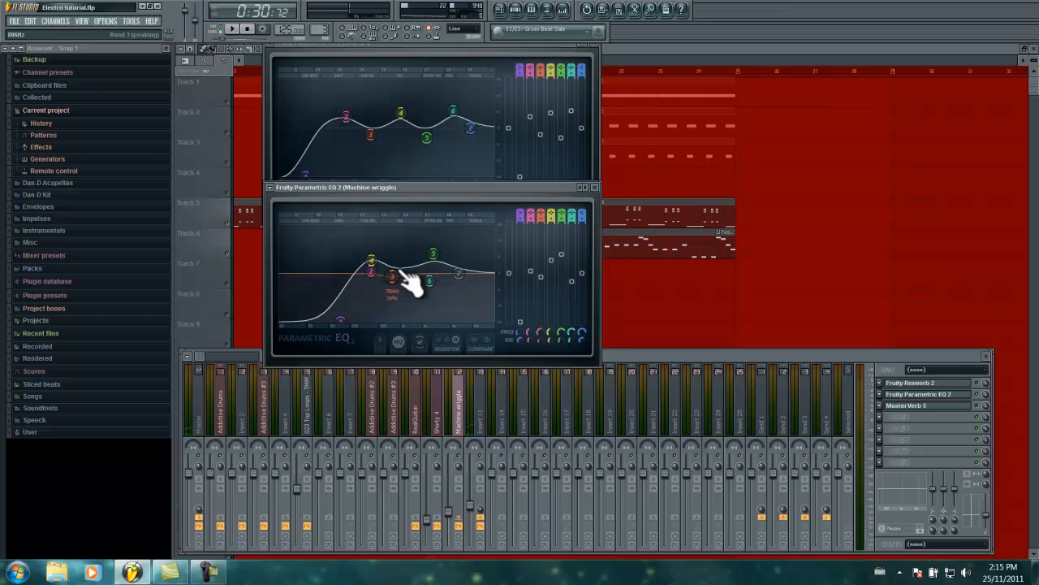
pyautogui.press('space')
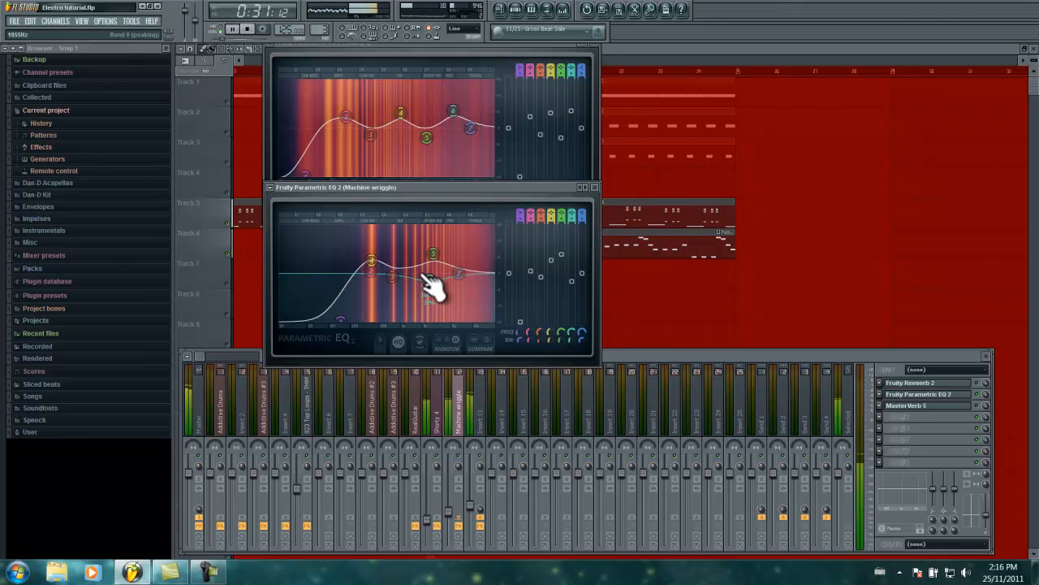
pyautogui.press('space')
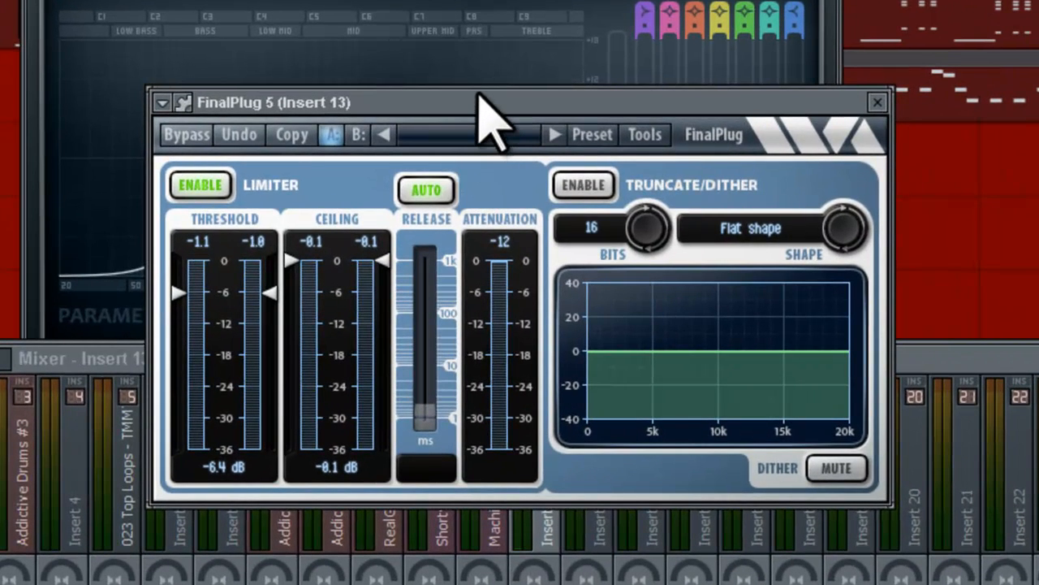
# Sweep the FinalPlug 5 limiter threshold on Insert 13 down to about -24 dB and back during playback, leaving it at -8.8 dB.
pyautogui.moveTo(268, 293); pyautogui.dragTo(280, 389)
pyautogui.press('space')
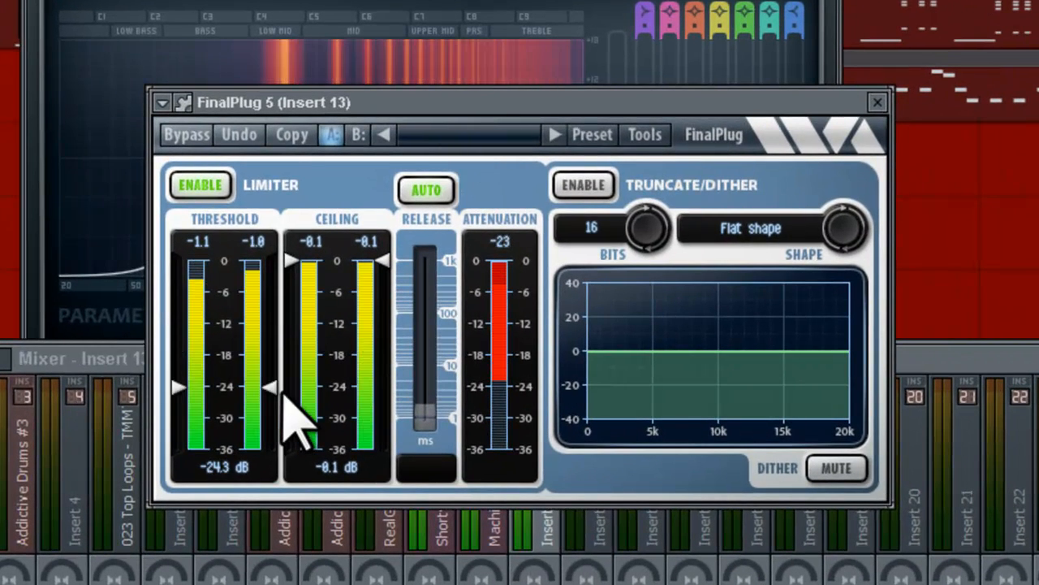
pyautogui.moveTo(272, 388)
pyautogui.mouseDown()
pyautogui.moveTo(276, 247)
pyautogui.moveTo(273, 398)
pyautogui.mouseUp()
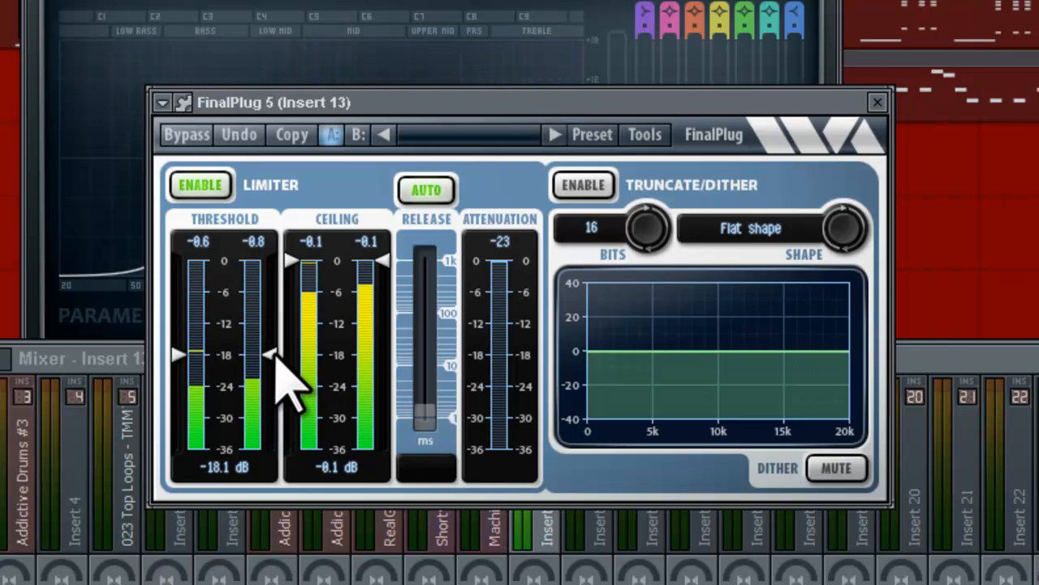
pyautogui.moveTo(272, 354); pyautogui.dragTo(256, 246)
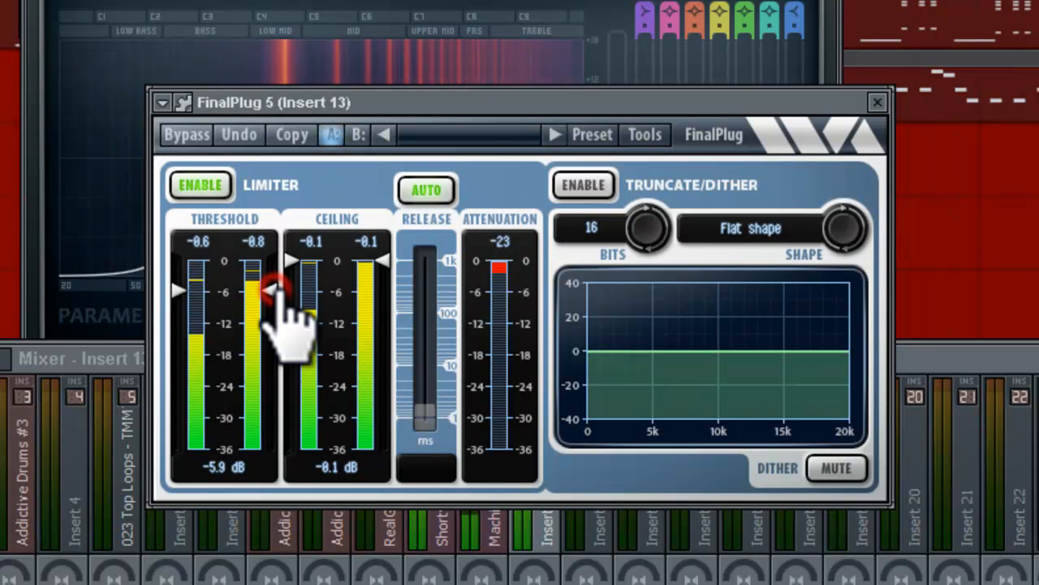
pyautogui.moveTo(270, 323); pyautogui.dragTo(266, 396)
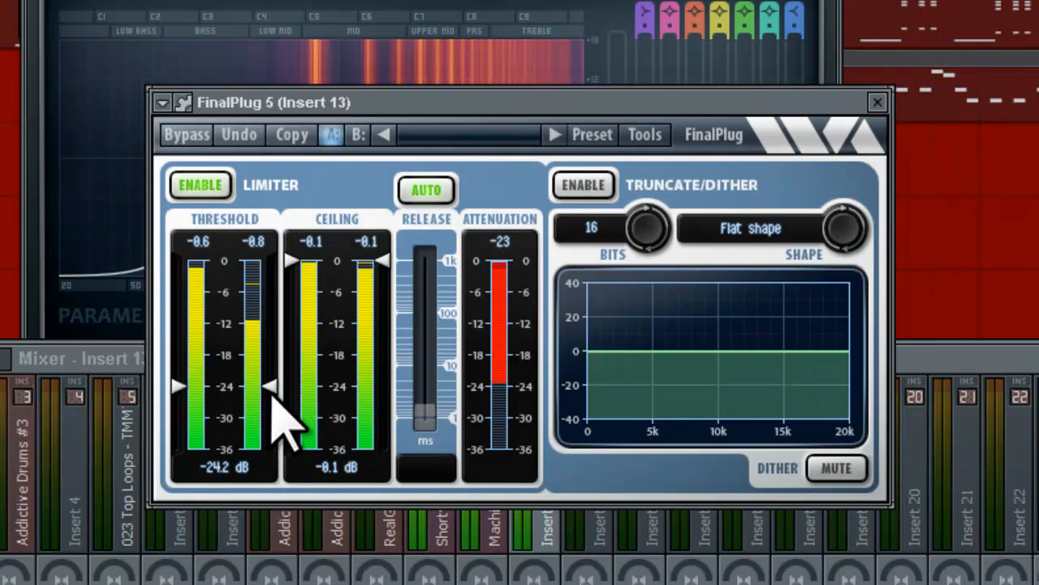
pyautogui.moveTo(273, 396)
pyautogui.mouseDown()
pyautogui.moveTo(273, 306)
pyautogui.moveTo(264, 300)
pyautogui.moveTo(274, 294)
pyautogui.moveTo(274, 311)
pyautogui.mouseUp()
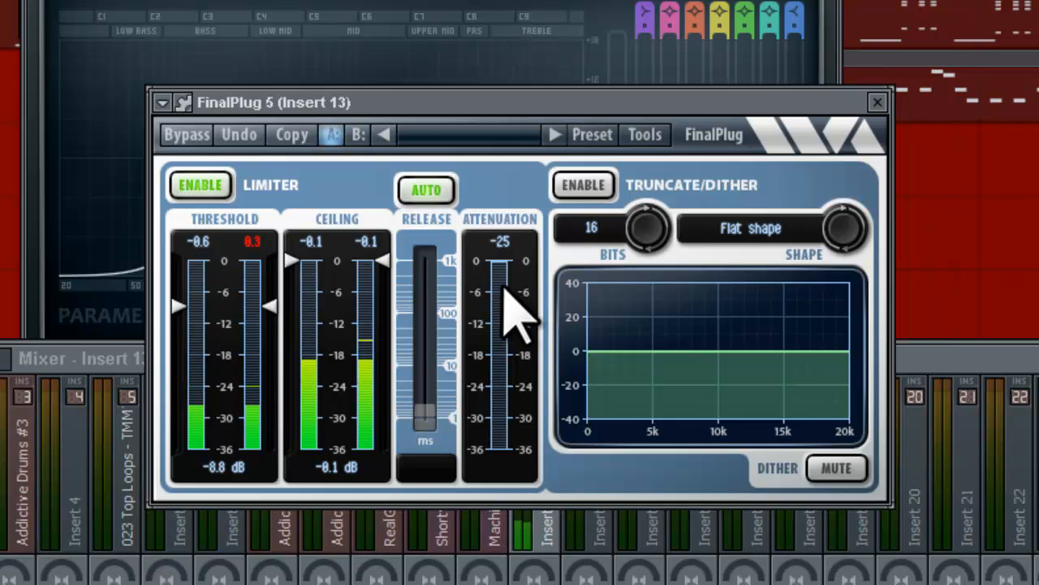
# Boost band 5 just below 500 Hz in Insert 13's Fruity Parametric EQ 2, close the EQ and stop playback.
pyautogui.click(962, 356)
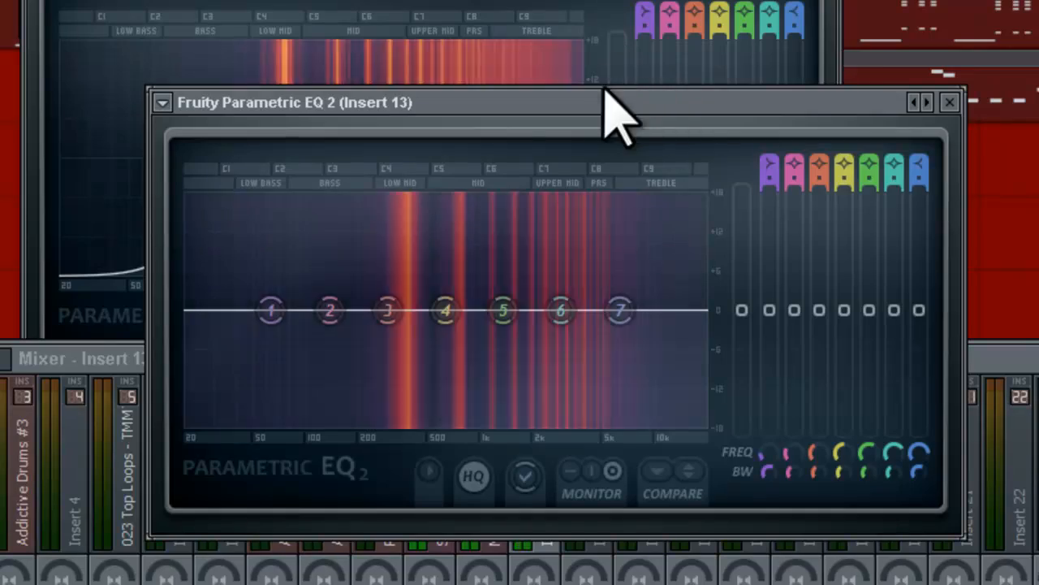
pyautogui.moveTo(594, 95); pyautogui.dragTo(484, 0)
pyautogui.moveTo(394, 214); pyautogui.dragTo(323, 112)
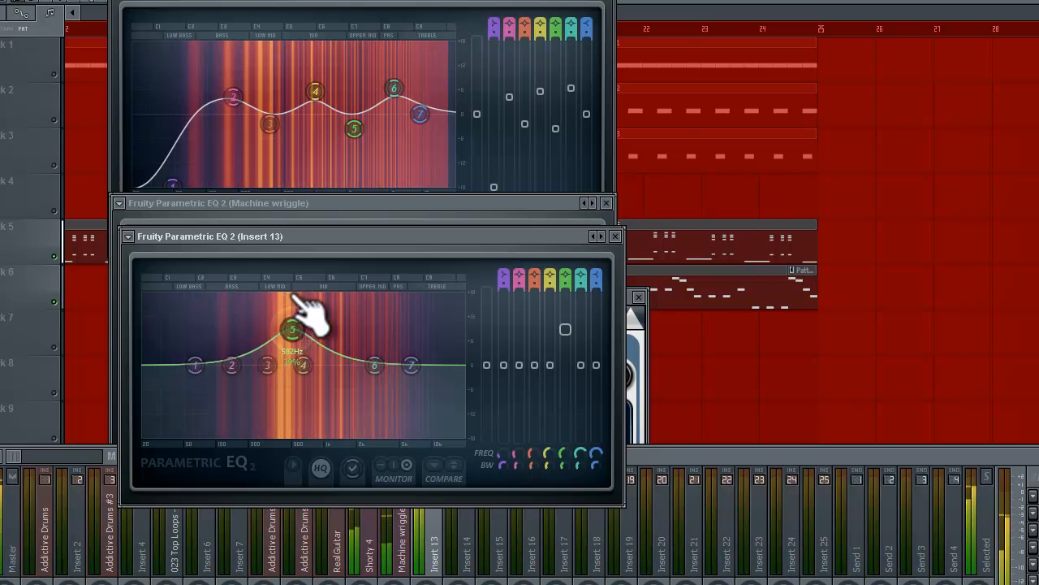
pyautogui.moveTo(294, 299); pyautogui.dragTo(280, 323)
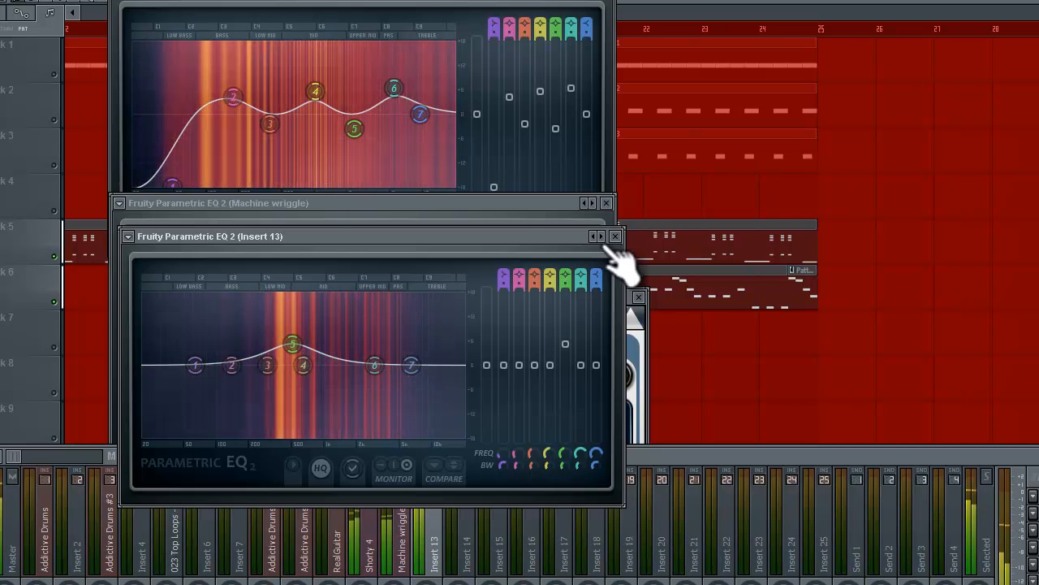
pyautogui.click(615, 237)
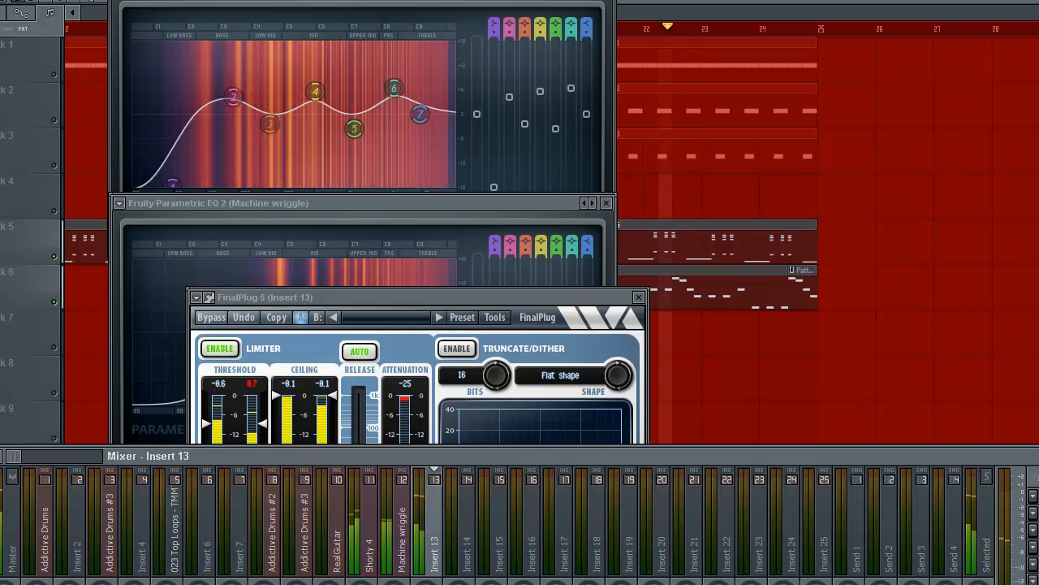
pyautogui.press('space')
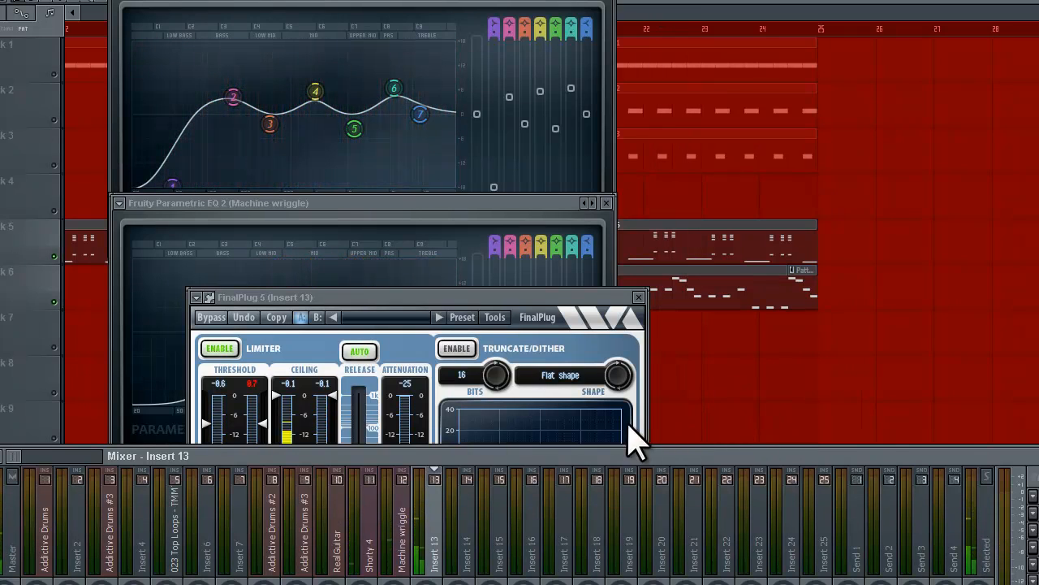
# Clear the mixer and plugin windows off the playlist, and unmute Tracks 1, 2 and 3 while the song plays from bar 17.
pyautogui.moveTo(568, 456); pyautogui.dragTo(561, 59)
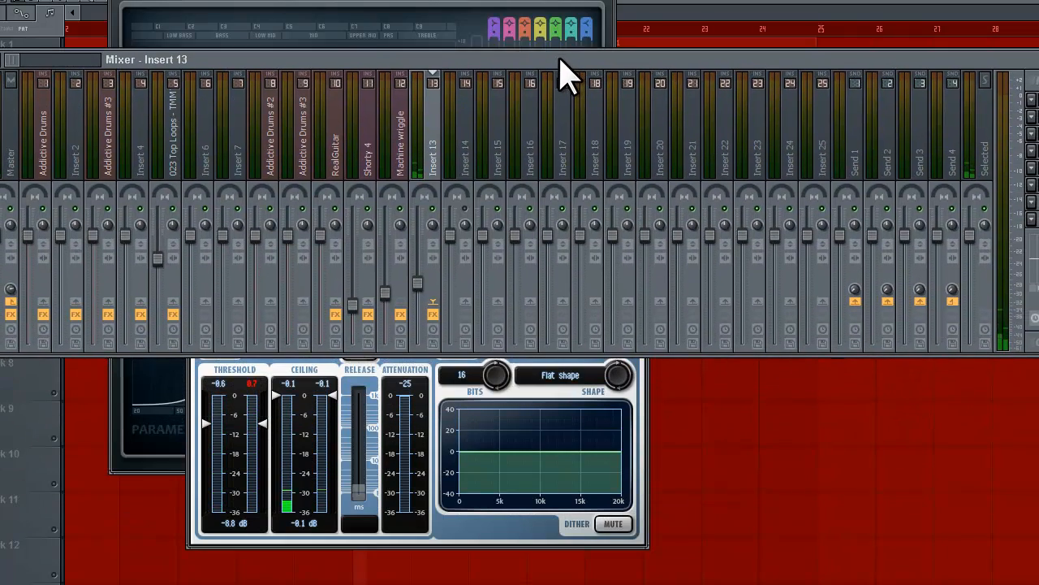
pyautogui.click(663, 412)
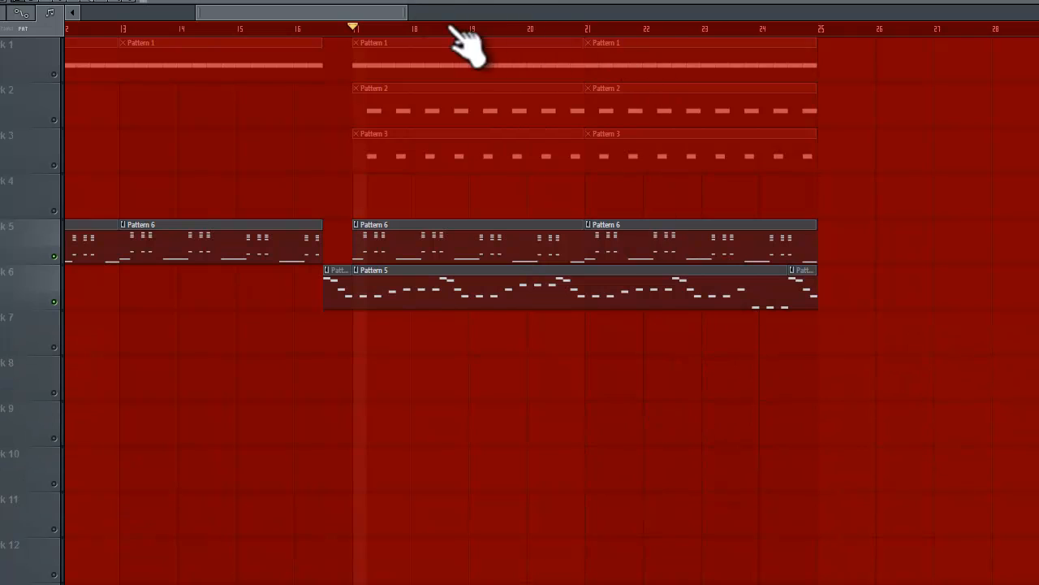
pyautogui.press('space')
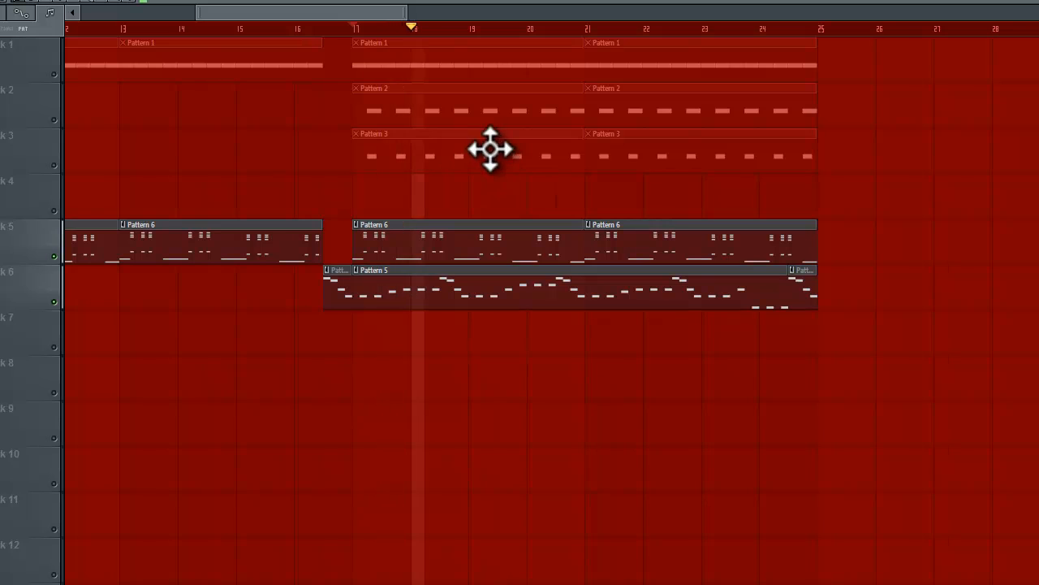
pyautogui.click(53, 74)
pyautogui.click(54, 119)
pyautogui.click(53, 165)
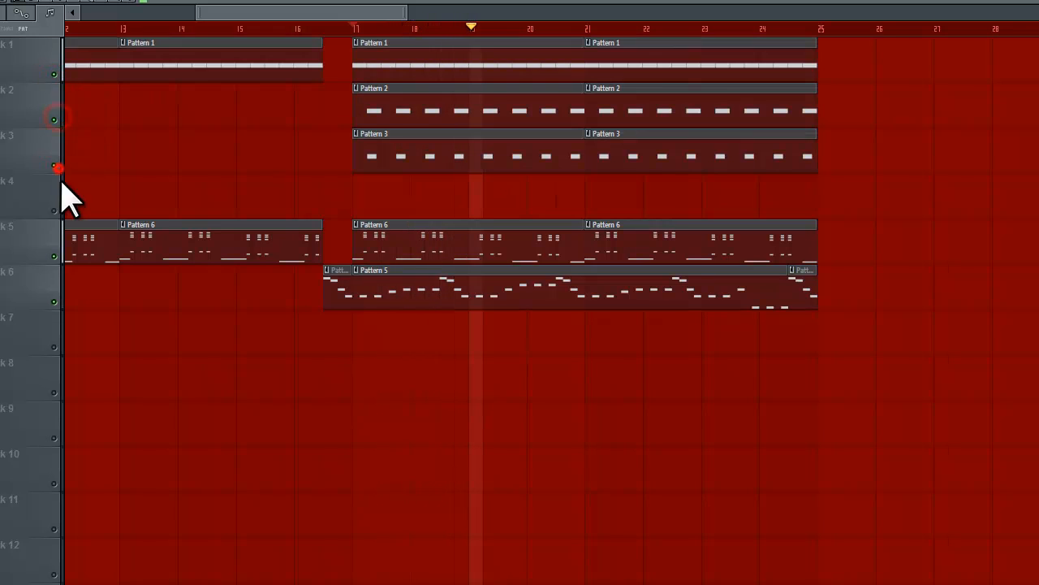